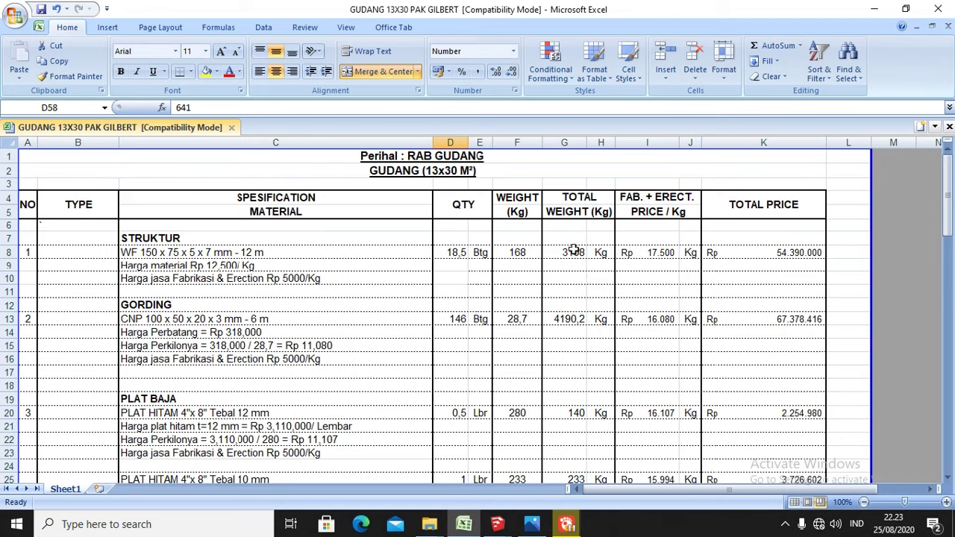
Inspect the unit weight and the total weight formula of the WF 150 x 75 x 5 x 7 mm item under STRUKTUR
{"action": "scroll", "coordinate": [575, 251], "scroll_direction": "down", "scroll_amount": 1}
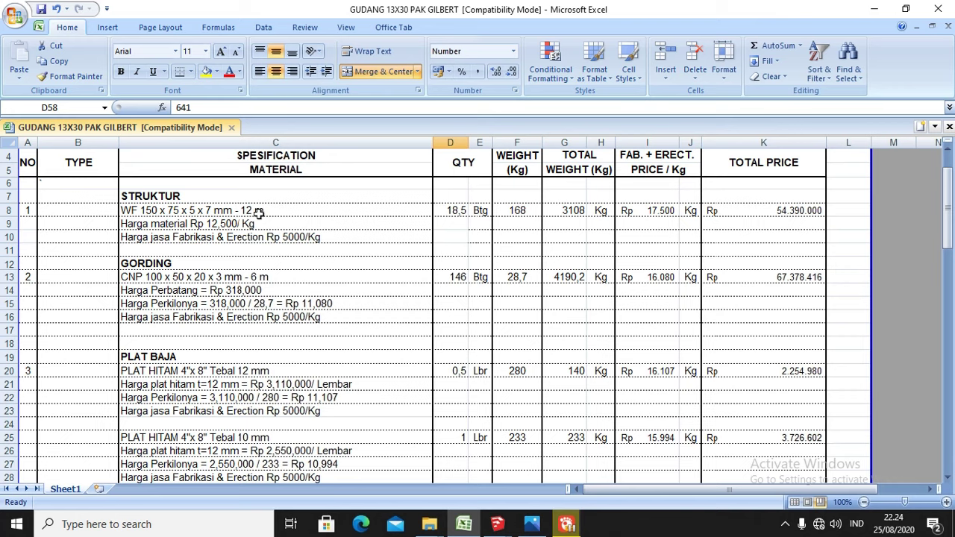
{"action": "left_click", "coordinate": [524, 213]}
{"action": "key", "text": "ctrl+c"}
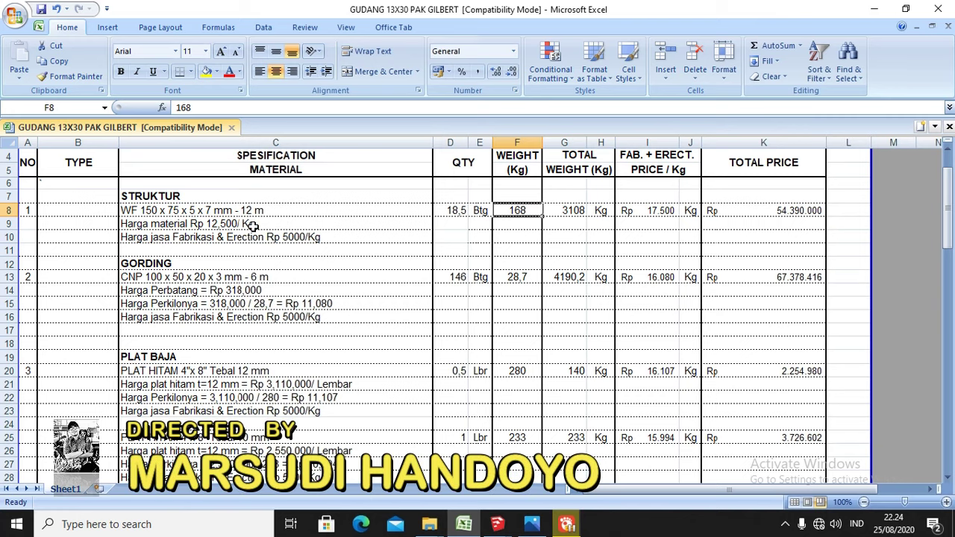
{"action": "left_click", "coordinate": [572, 210]}
{"action": "key", "text": "ctrl+c"}
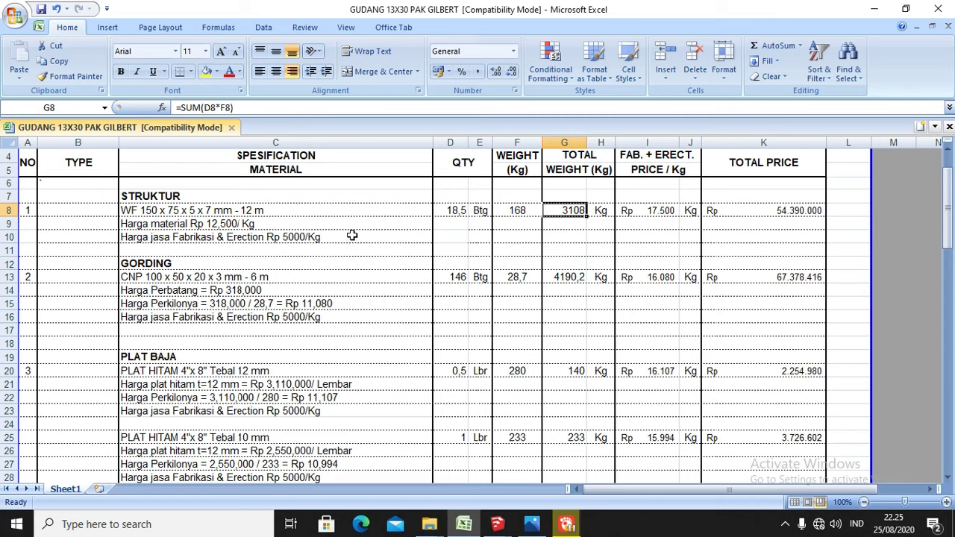
Check the WF item's price per kg against its fabrication and erection rate, and inspect its total price formula
{"action": "left_click", "coordinate": [653, 209]}
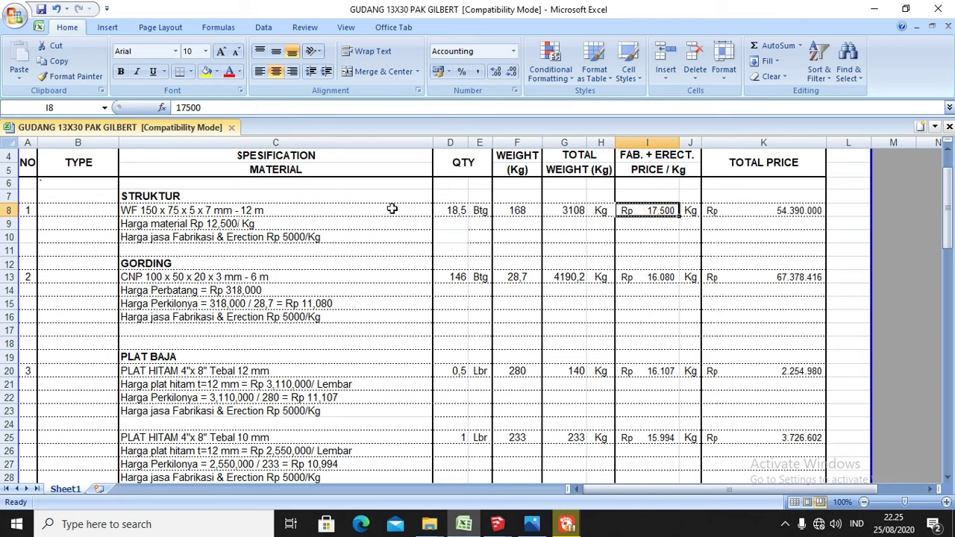
{"action": "left_click", "coordinate": [290, 238]}
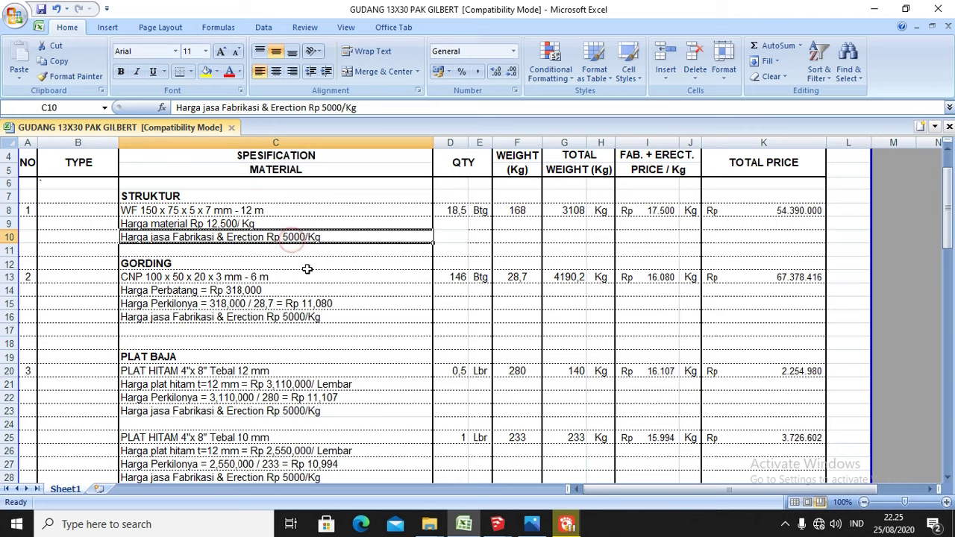
{"action": "left_click", "coordinate": [669, 214]}
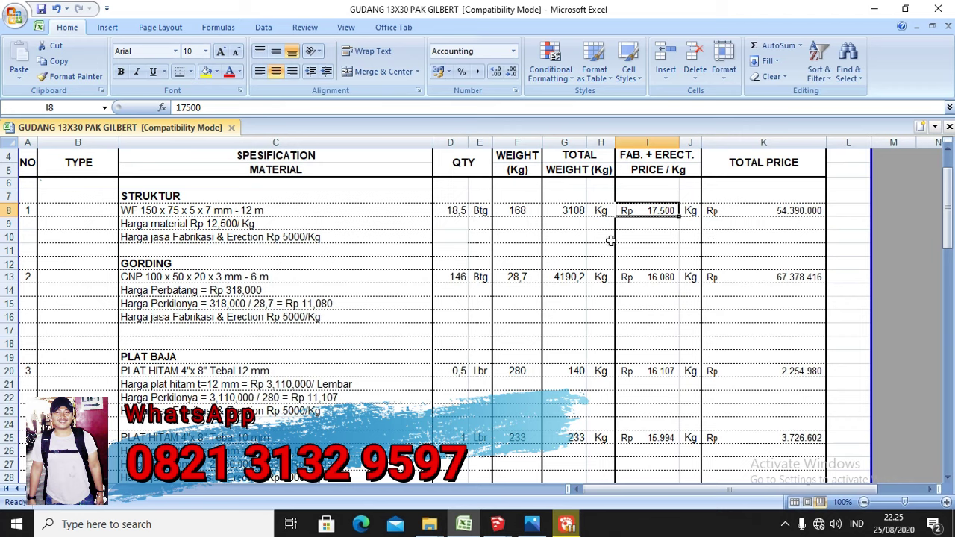
{"action": "left_click", "coordinate": [795, 211]}
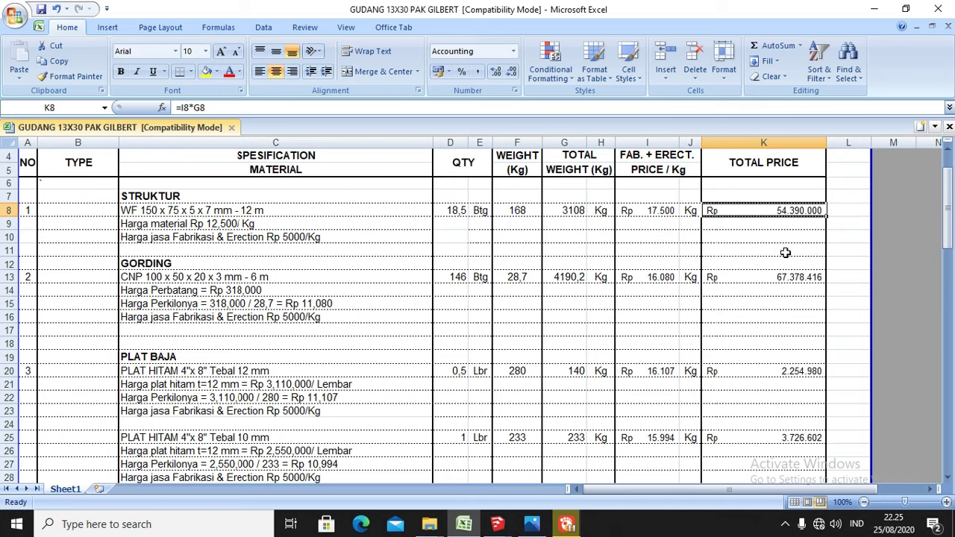
Locate the GORDING section in the estimate, and switch to the TAHAP 2 warehouse model in SketchUp
{"action": "scroll", "coordinate": [766, 257], "scroll_direction": "down", "scroll_amount": 1}
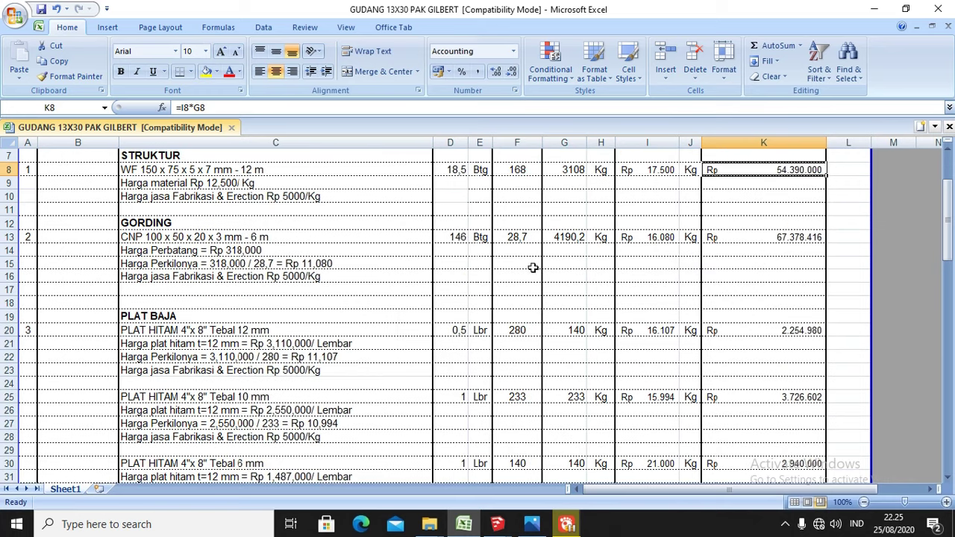
{"action": "left_click", "coordinate": [149, 224]}
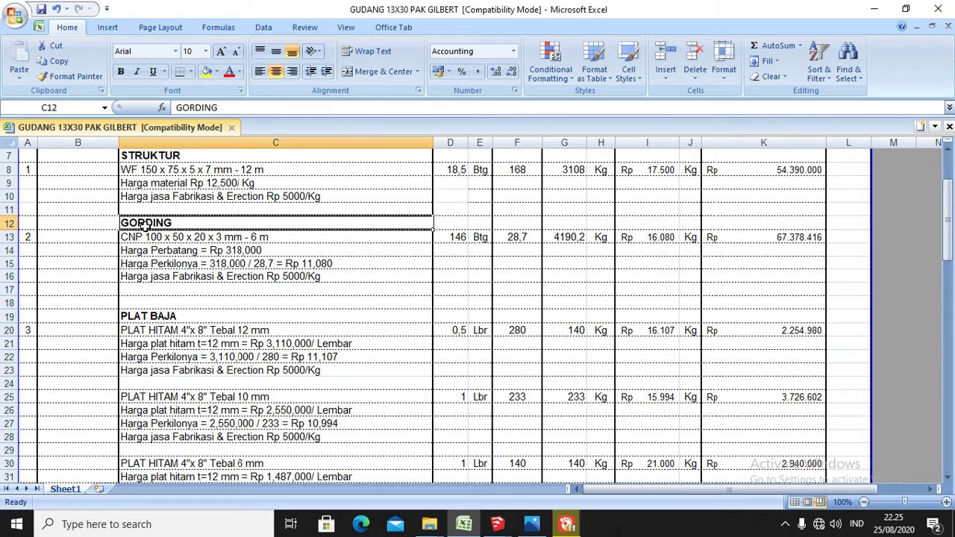
{"action": "left_click", "coordinate": [497, 524]}
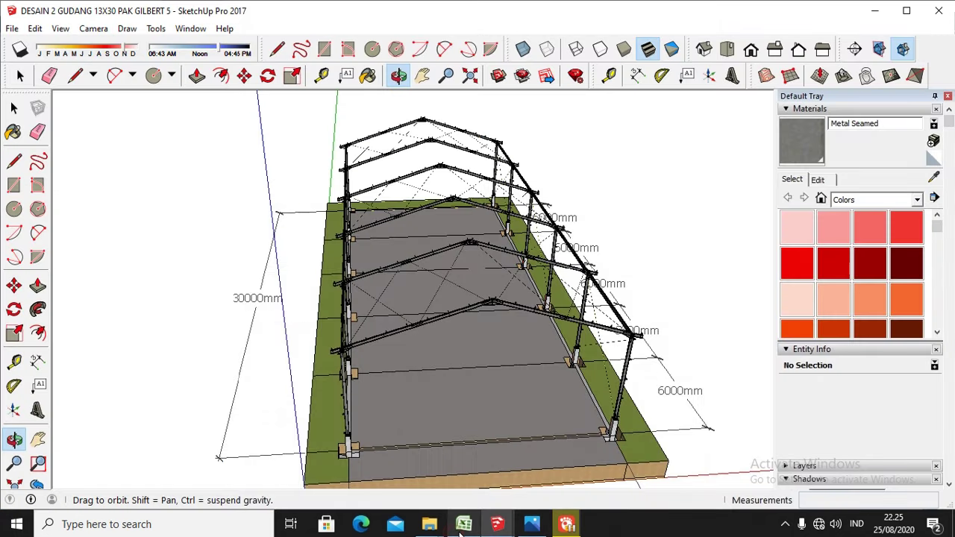
{"action": "left_click", "coordinate": [515, 525]}
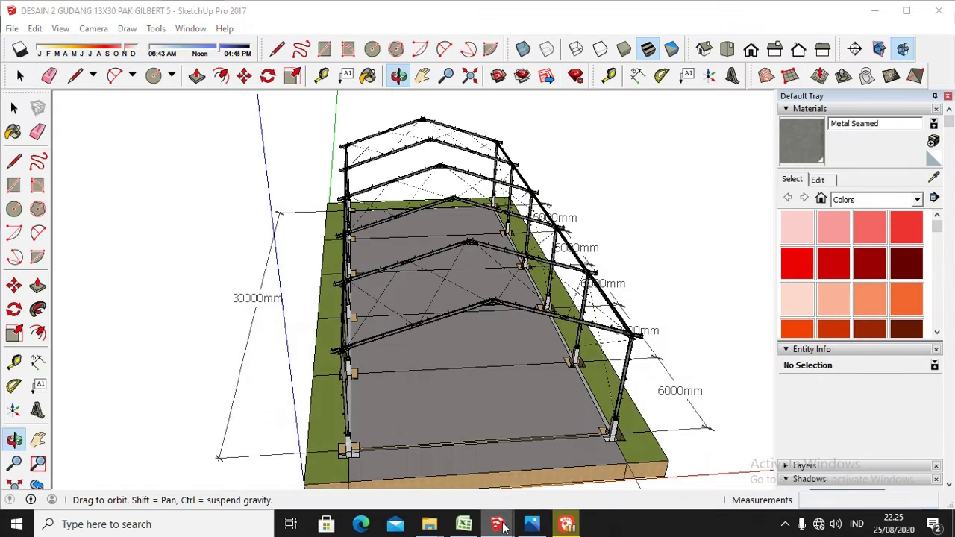
{"action": "left_click", "coordinate": [514, 468]}
{"action": "scroll", "coordinate": [473, 250], "scroll_direction": "up", "scroll_amount": 6}
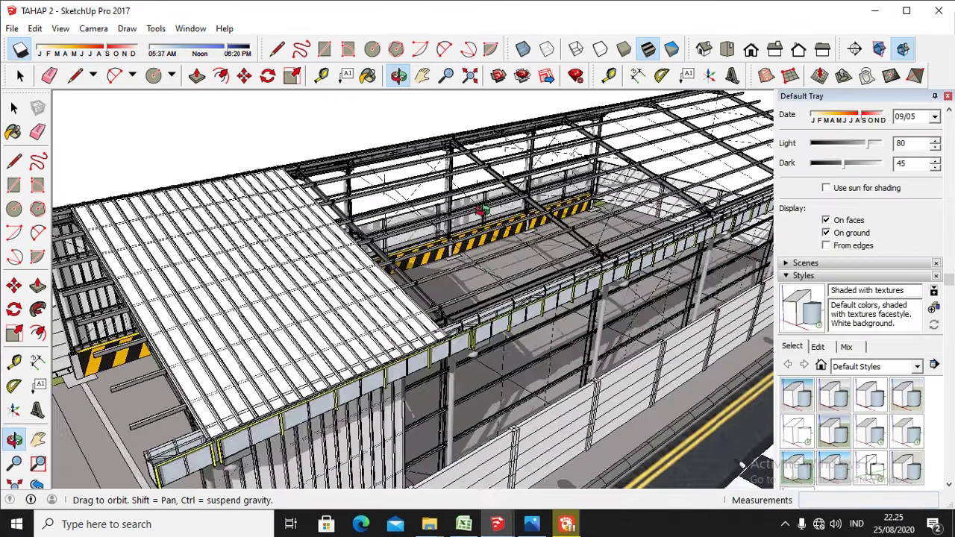
Examine the roof purlins and frames of the warehouse from above, along the ridge and from inside
{"action": "left_click_drag", "start_coordinate": [458, 308], "coordinate": [395, 288]}
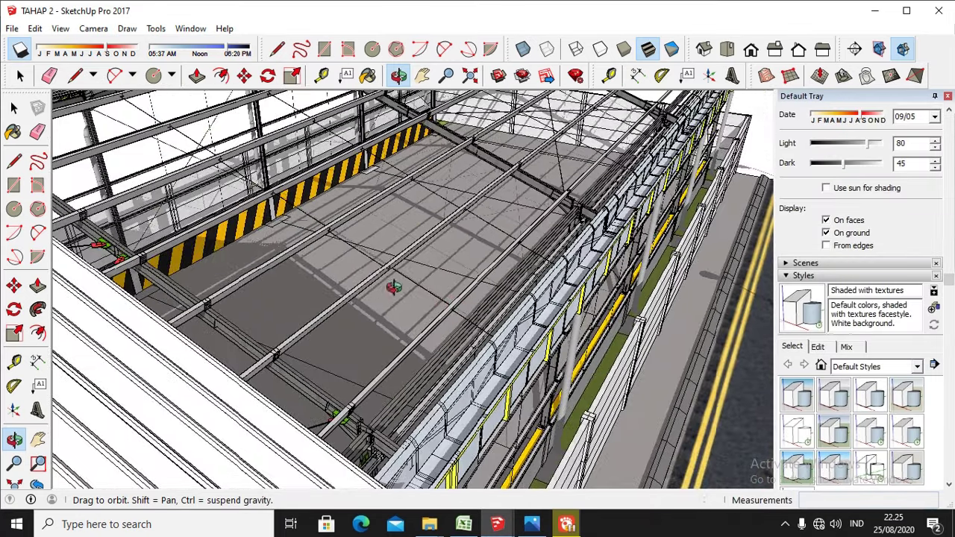
{"action": "scroll", "coordinate": [445, 236], "scroll_direction": "down", "scroll_amount": 4}
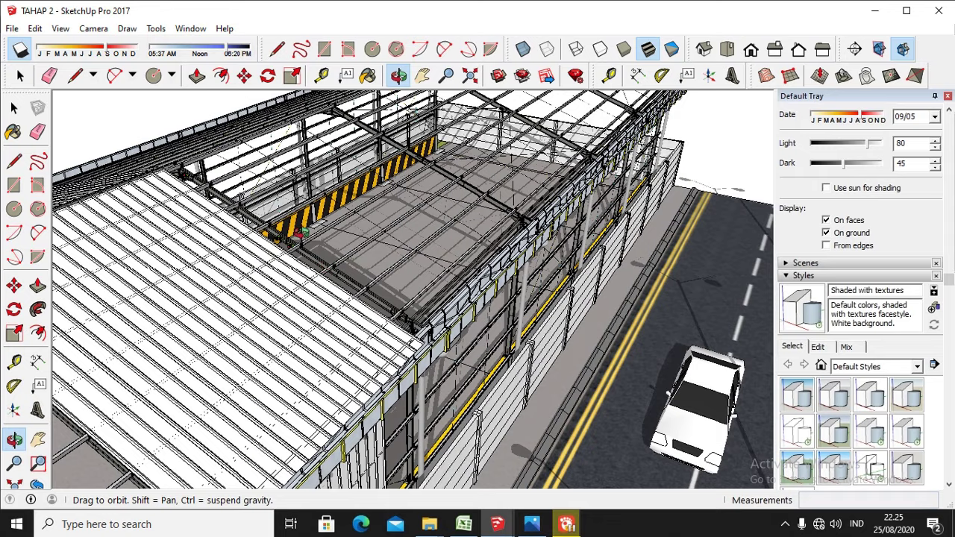
{"action": "left_click_drag", "start_coordinate": [302, 233], "coordinate": [400, 261]}
{"action": "scroll", "coordinate": [332, 270], "scroll_direction": "up", "scroll_amount": 5}
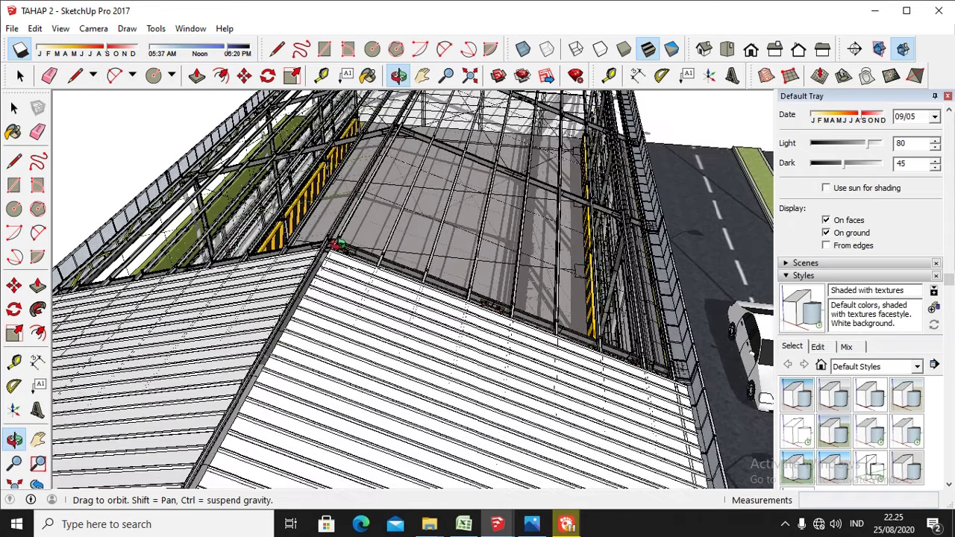
{"action": "scroll", "coordinate": [360, 269], "scroll_direction": "down", "scroll_amount": 5}
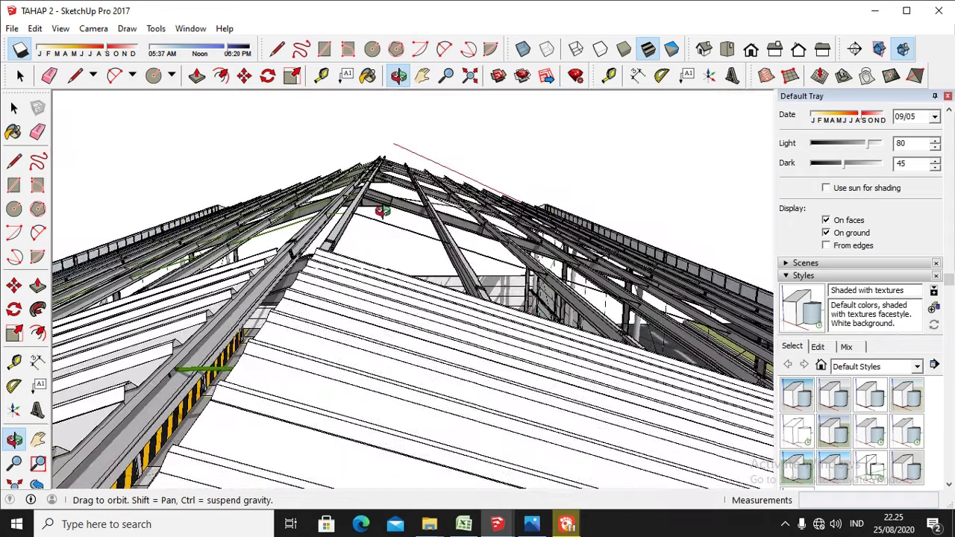
{"action": "left_click_drag", "start_coordinate": [383, 209], "coordinate": [291, 328]}
{"action": "scroll", "coordinate": [311, 265], "scroll_direction": "up", "scroll_amount": 3}
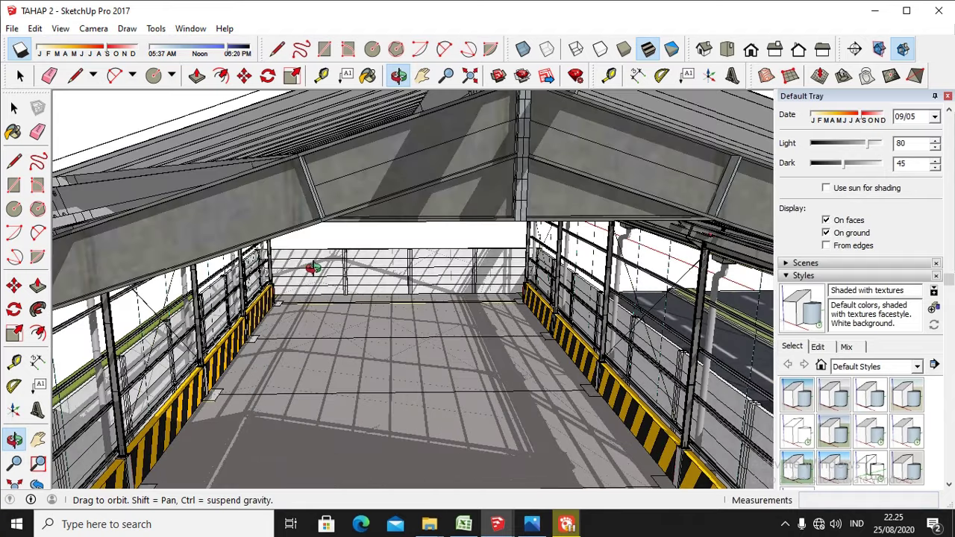
{"action": "scroll", "coordinate": [317, 264], "scroll_direction": "down", "scroll_amount": 3}
{"action": "left_click_drag", "start_coordinate": [335, 249], "coordinate": [267, 326]}
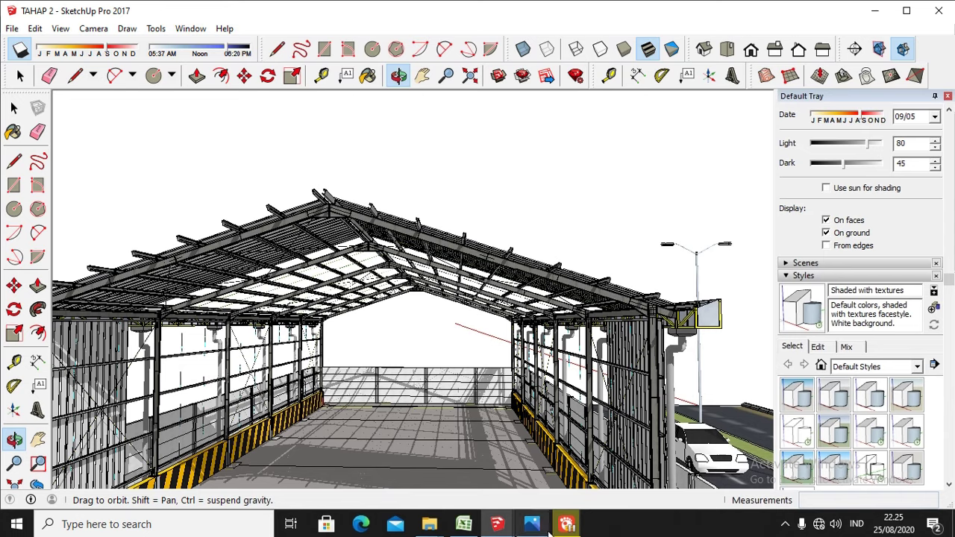
Return to the Excel estimate and review the CNP 100 x 50 x 20 x 3 mm purlin's specification, unit weight and quantity
{"action": "left_click", "coordinate": [465, 522]}
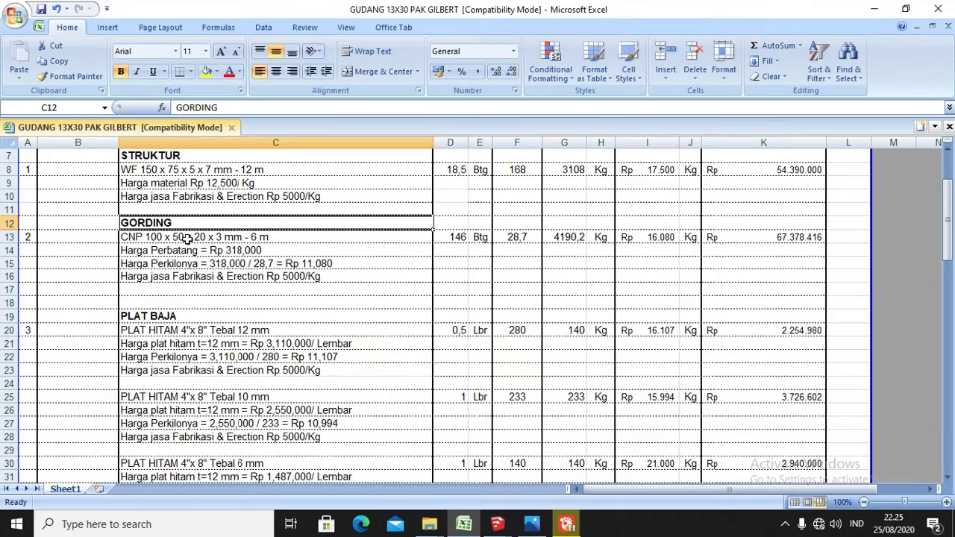
{"action": "left_click", "coordinate": [185, 238]}
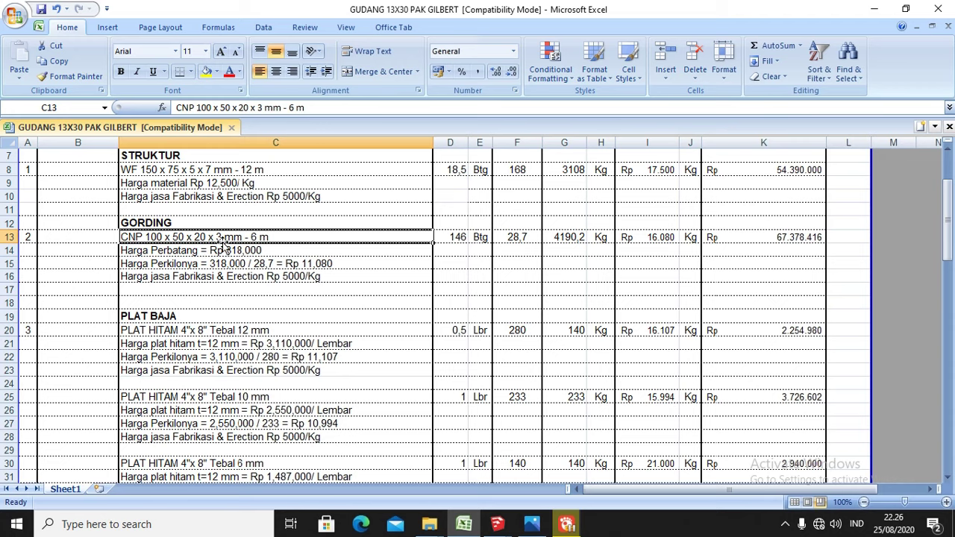
{"action": "left_click", "coordinate": [520, 240]}
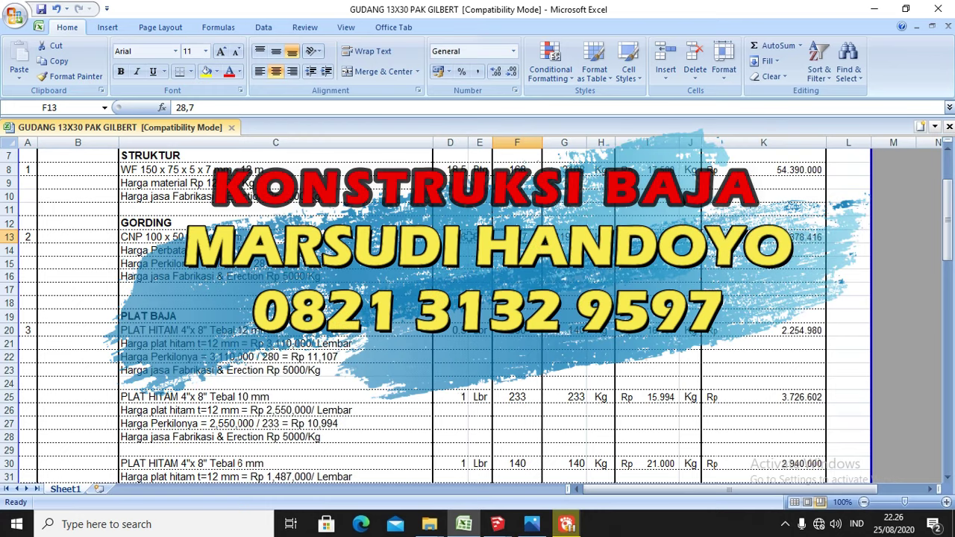
{"action": "left_click", "coordinate": [451, 237]}
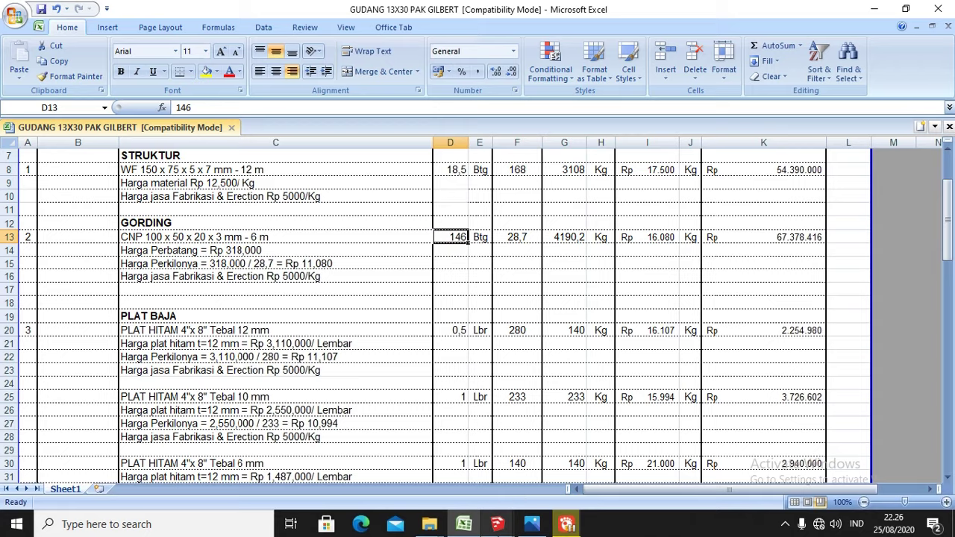
Switch back to the TAHAP 2 model in SketchUp and view the whole roof from above to examine the purlin layout
{"action": "mouse_move", "coordinate": [497, 524]}
{"action": "left_click", "coordinate": [508, 471]}
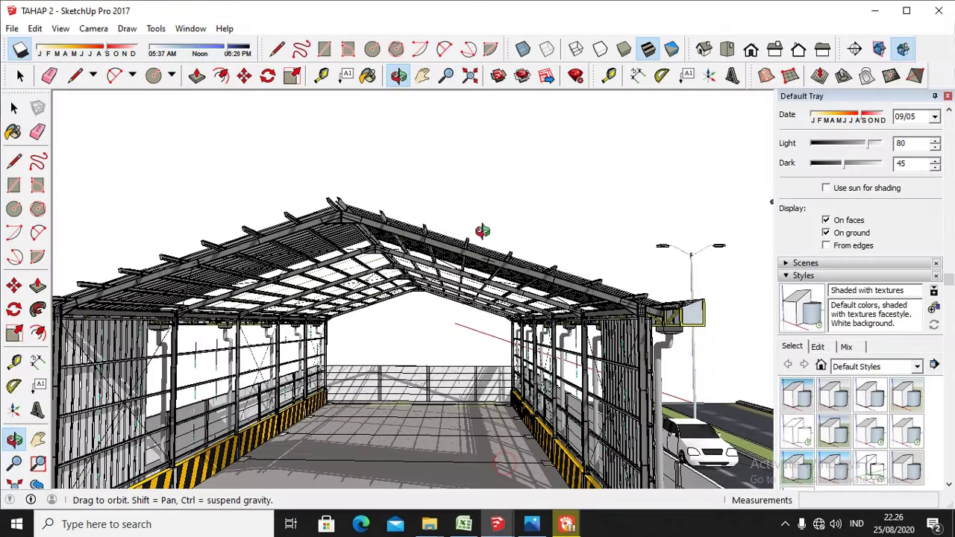
{"action": "left_click_drag", "start_coordinate": [482, 231], "coordinate": [582, 281]}
{"action": "left_click_drag", "start_coordinate": [619, 236], "coordinate": [613, 203]}
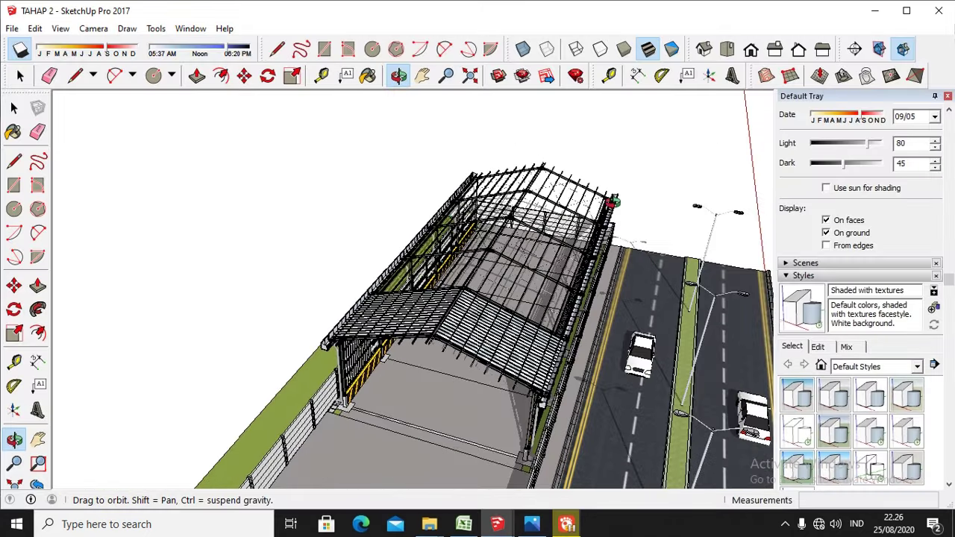
{"action": "left_click_drag", "start_coordinate": [537, 278], "coordinate": [480, 303]}
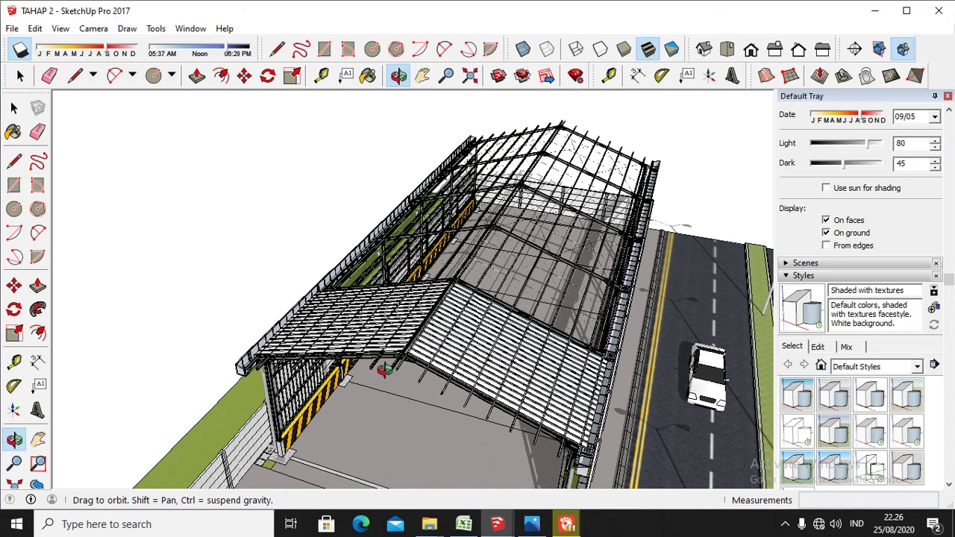
Go back to the Excel estimate and check the CNP purlin's unit weight, price per bar and fabrication and erection rate
{"action": "left_click", "coordinate": [463, 523]}
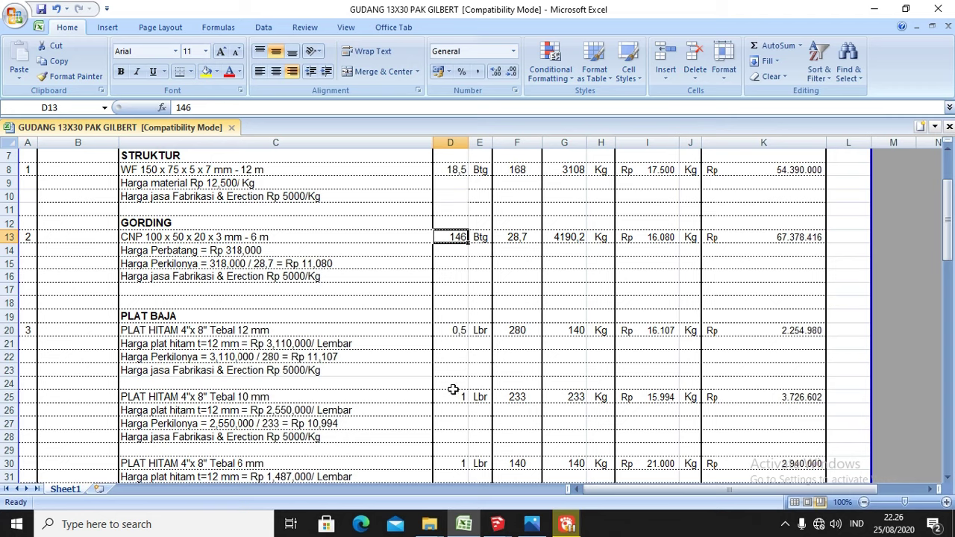
{"action": "left_click", "coordinate": [525, 239]}
{"action": "key", "text": "ctrl+c"}
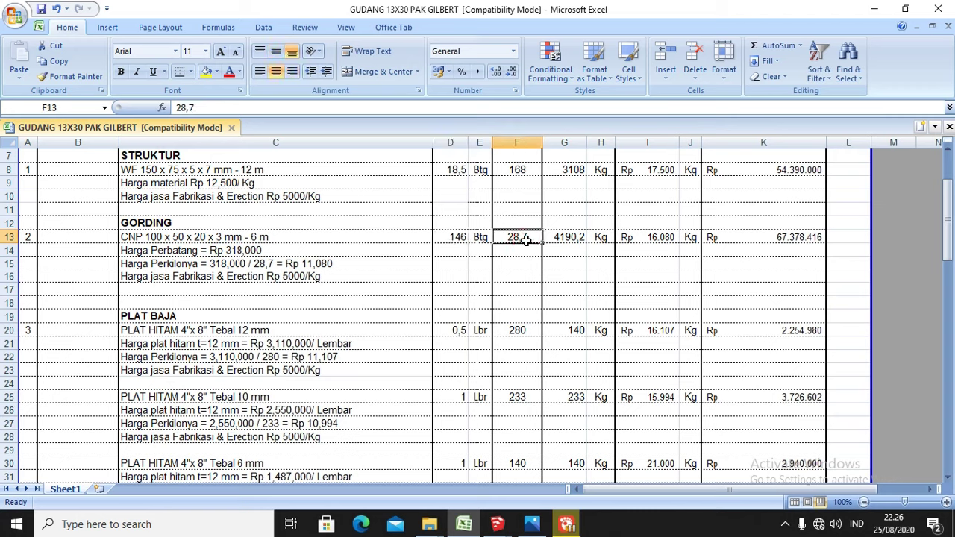
{"action": "left_click", "coordinate": [171, 254]}
{"action": "key", "text": "ctrl+c"}
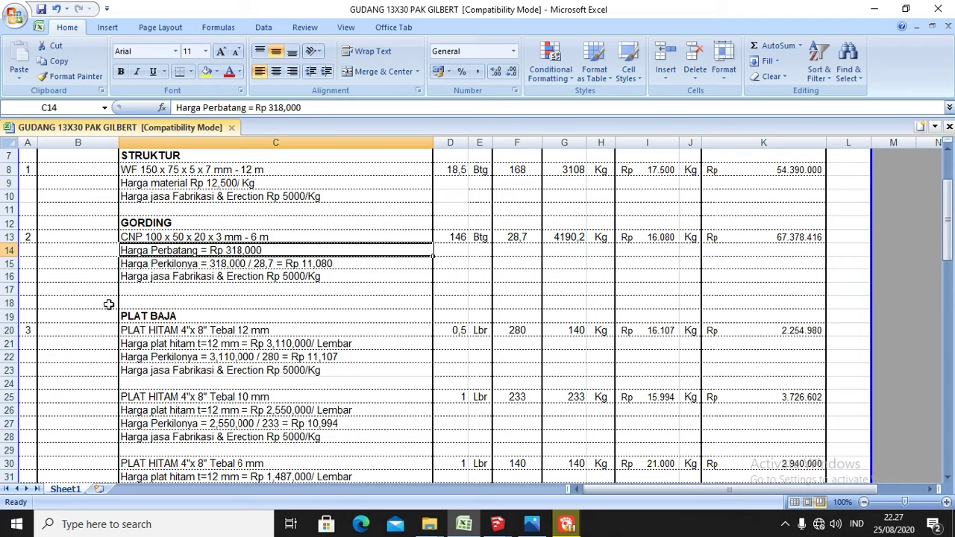
{"action": "left_click", "coordinate": [214, 277]}
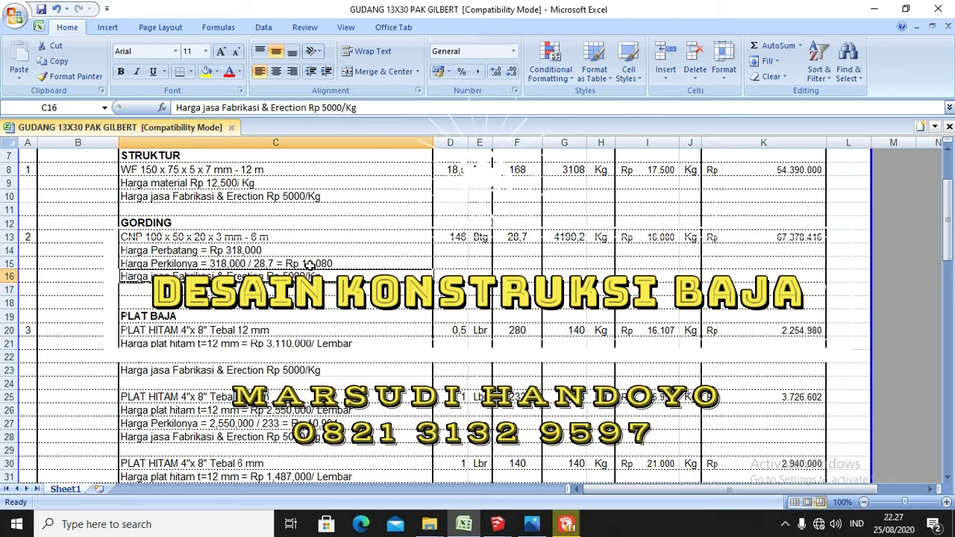
Inspect the CNP purlin's price per kg and the formulas for its total weight and total price
{"action": "scroll", "coordinate": [698, 273], "scroll_direction": "up", "scroll_amount": 2}
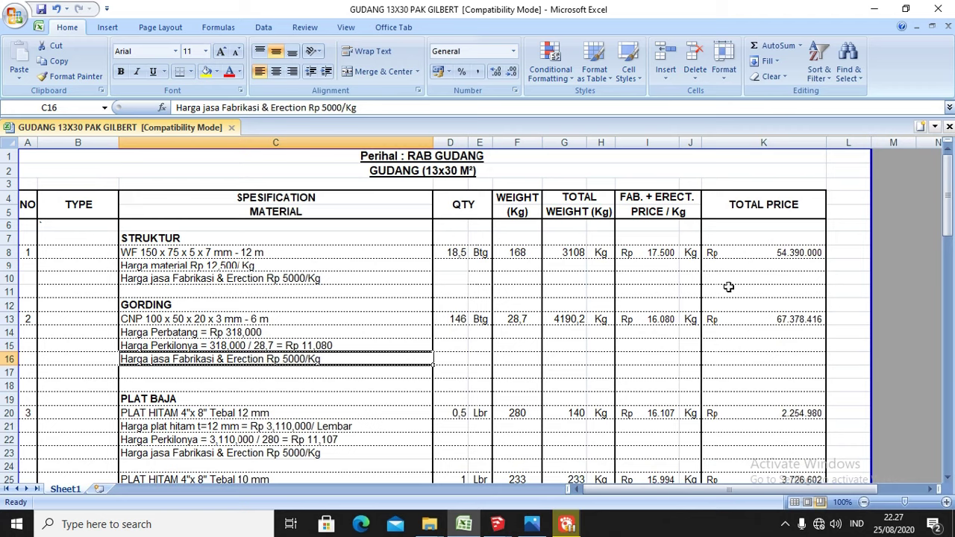
{"action": "left_click", "coordinate": [629, 319]}
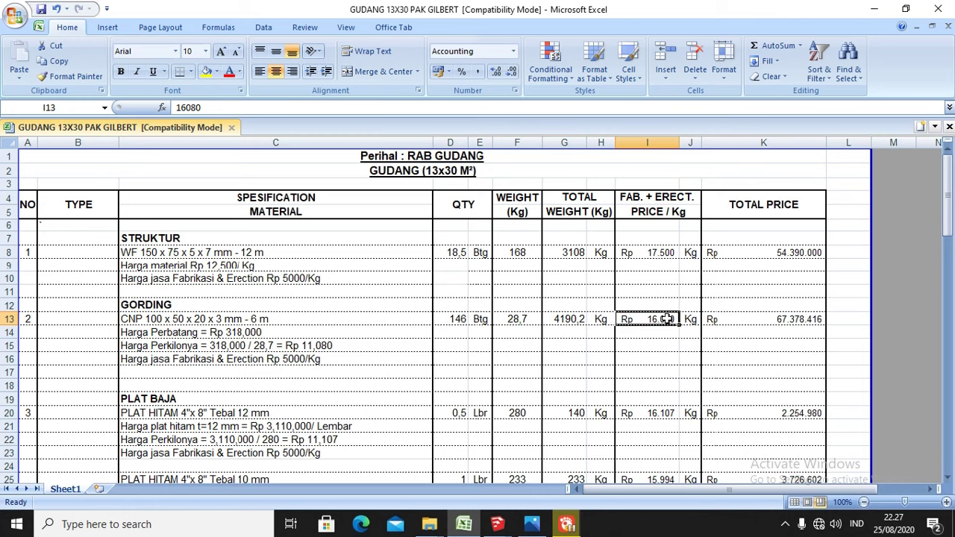
{"action": "left_click", "coordinate": [579, 319]}
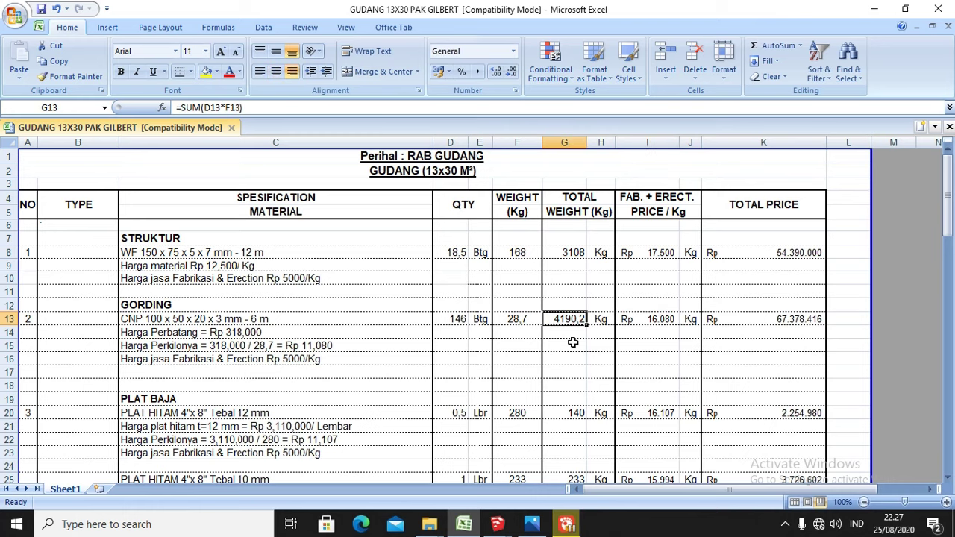
{"action": "left_click", "coordinate": [790, 320]}
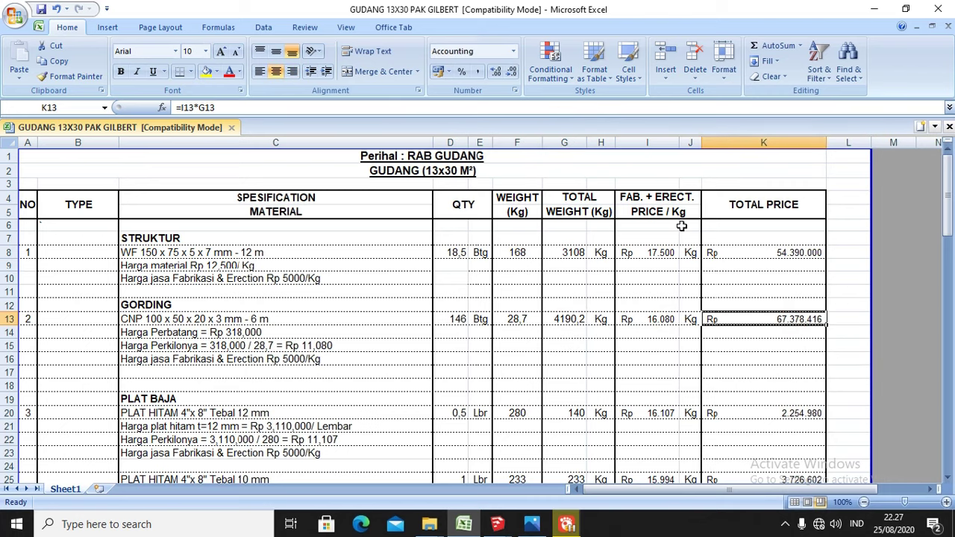
After locating the steel plate items, switch to the TAHAP 2 model in SketchUp and examine the base plate of a column up close
{"action": "scroll", "coordinate": [742, 224], "scroll_direction": "down", "scroll_amount": 2}
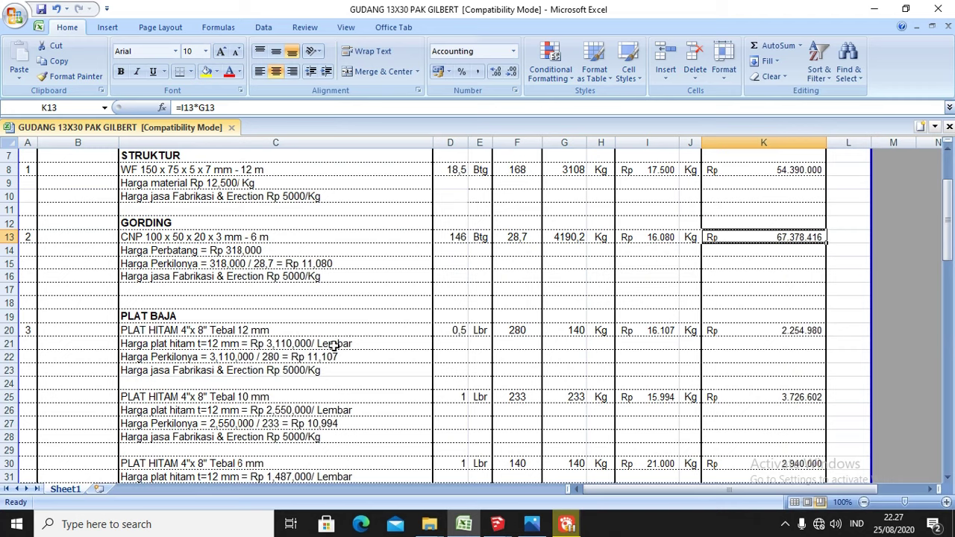
{"action": "scroll", "coordinate": [472, 331], "scroll_direction": "down", "scroll_amount": 1}
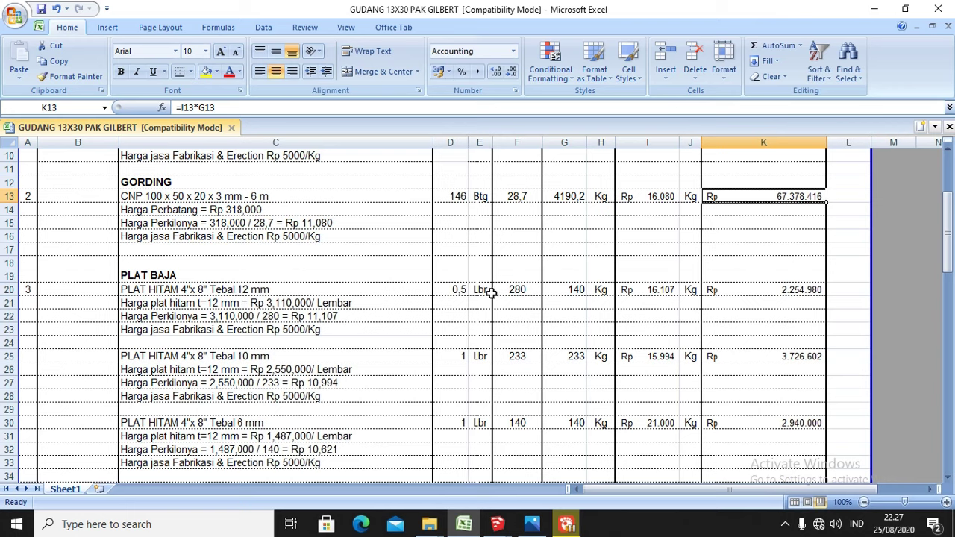
{"action": "left_click", "coordinate": [504, 527]}
{"action": "left_click", "coordinate": [501, 486]}
{"action": "scroll", "coordinate": [500, 486], "scroll_direction": "up", "scroll_amount": 2}
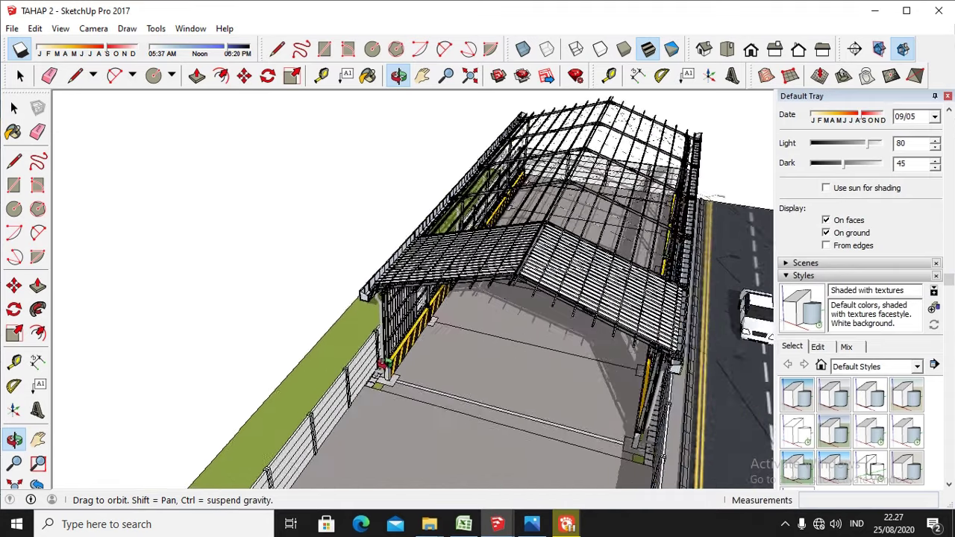
{"action": "scroll", "coordinate": [381, 364], "scroll_direction": "up", "scroll_amount": 10}
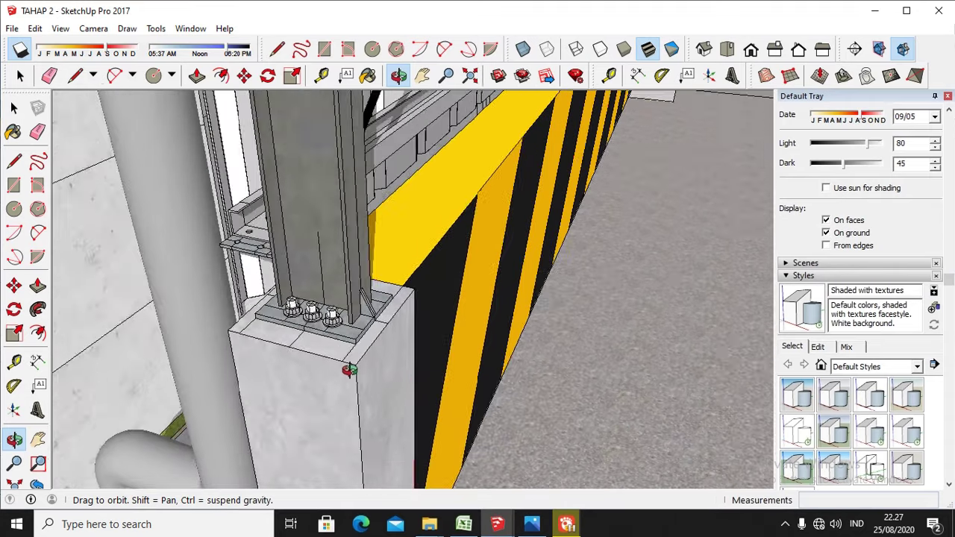
{"action": "left_click_drag", "start_coordinate": [349, 370], "coordinate": [361, 313]}
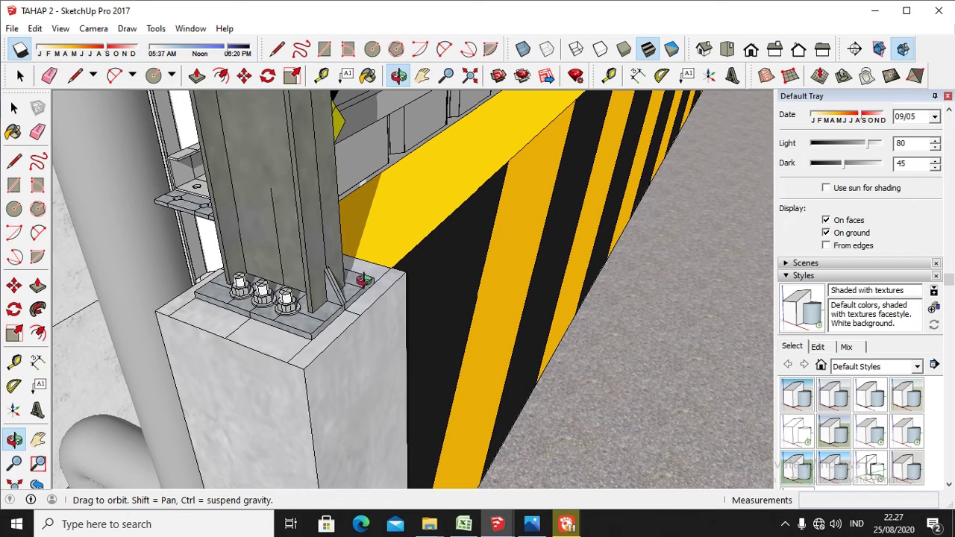
Return to the Excel estimate and check the 12 mm black plate's fabrication and erection rate, price per kg and total price formula
{"action": "left_click", "coordinate": [497, 524]}
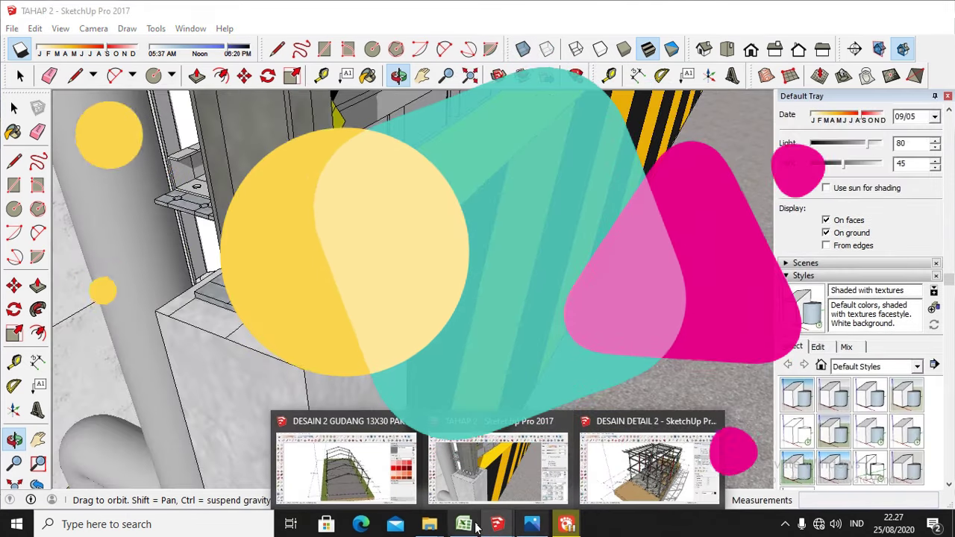
{"action": "left_click", "coordinate": [469, 525]}
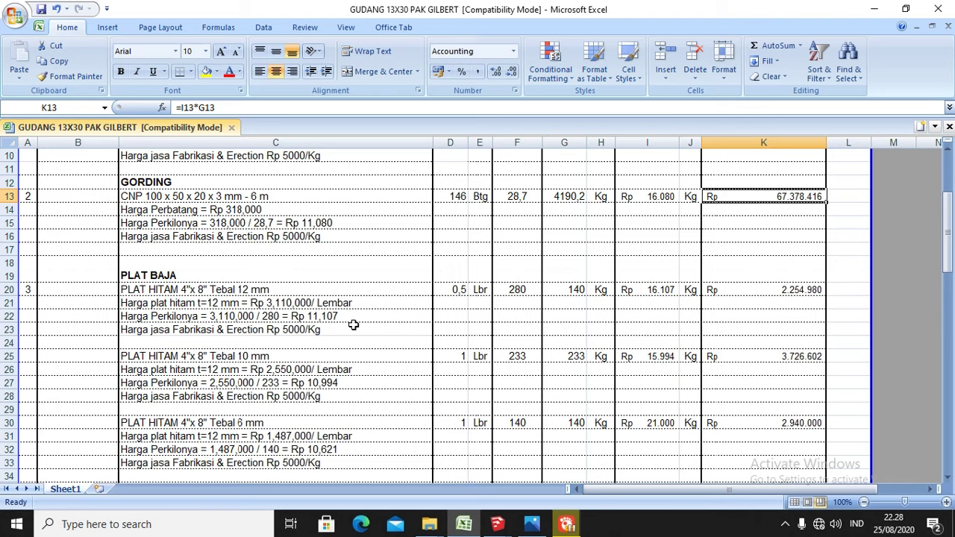
{"action": "left_click", "coordinate": [328, 330]}
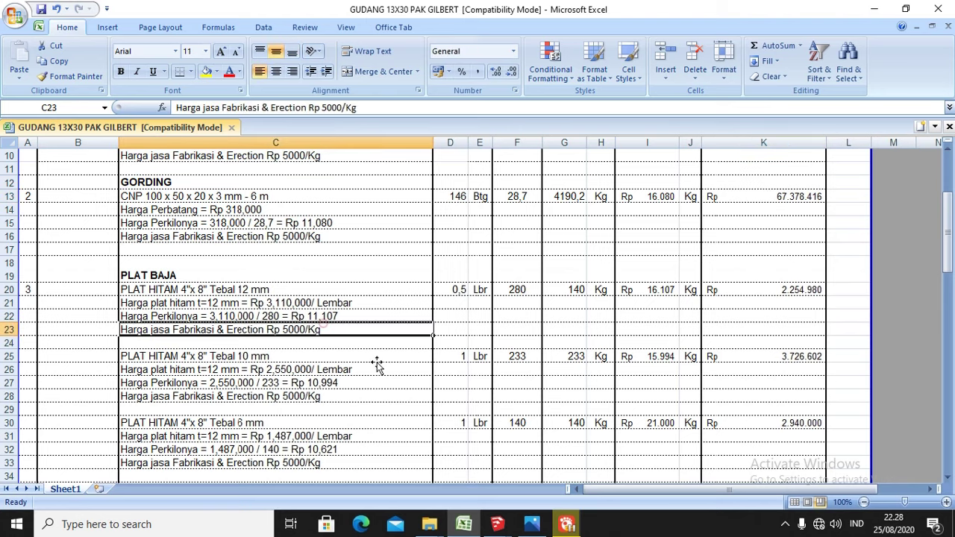
{"action": "left_click", "coordinate": [671, 291]}
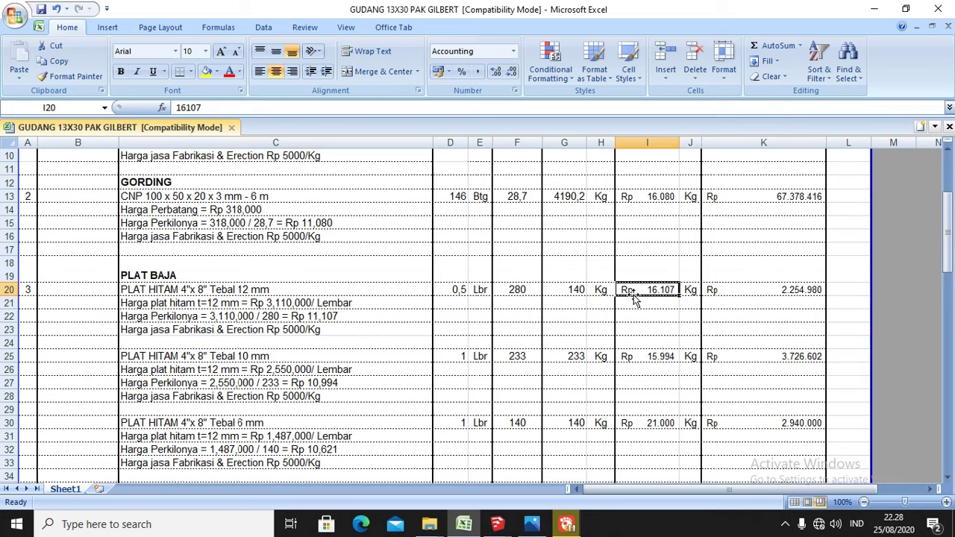
{"action": "left_click", "coordinate": [788, 291]}
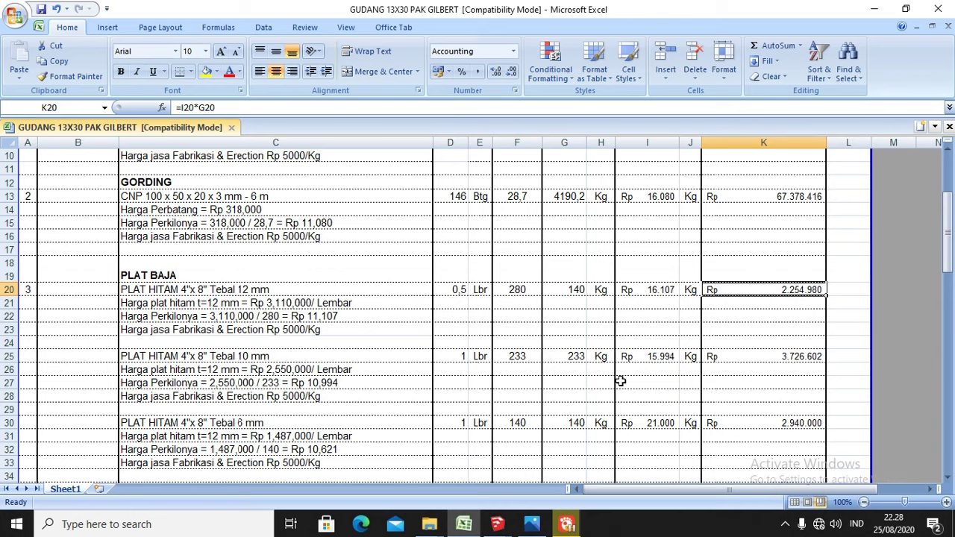
{"action": "scroll", "coordinate": [667, 392], "scroll_direction": "down", "scroll_amount": 1}
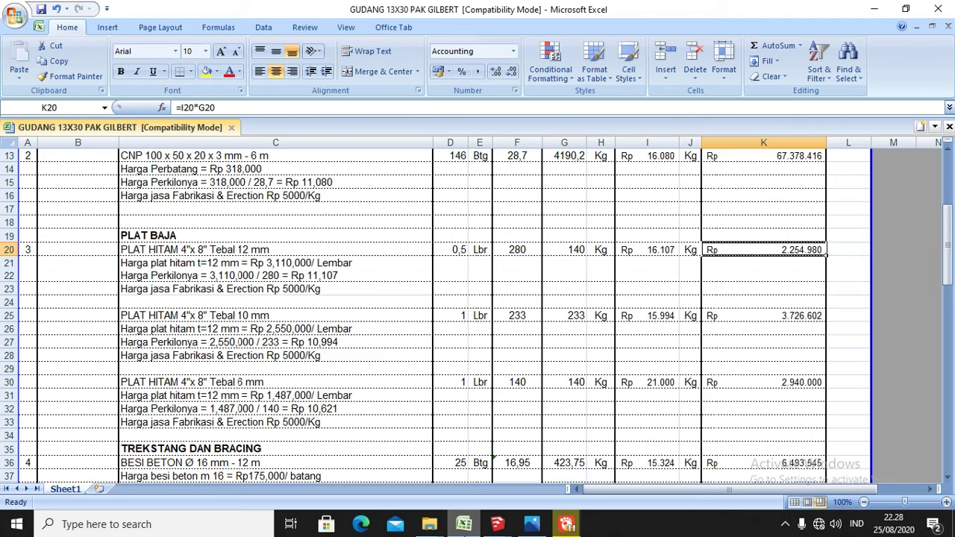
Switch back to the TAHAP 2 model in SketchUp and examine the connection plates where the column meets the rafter
{"action": "left_click", "coordinate": [496, 524]}
{"action": "left_click", "coordinate": [498, 462]}
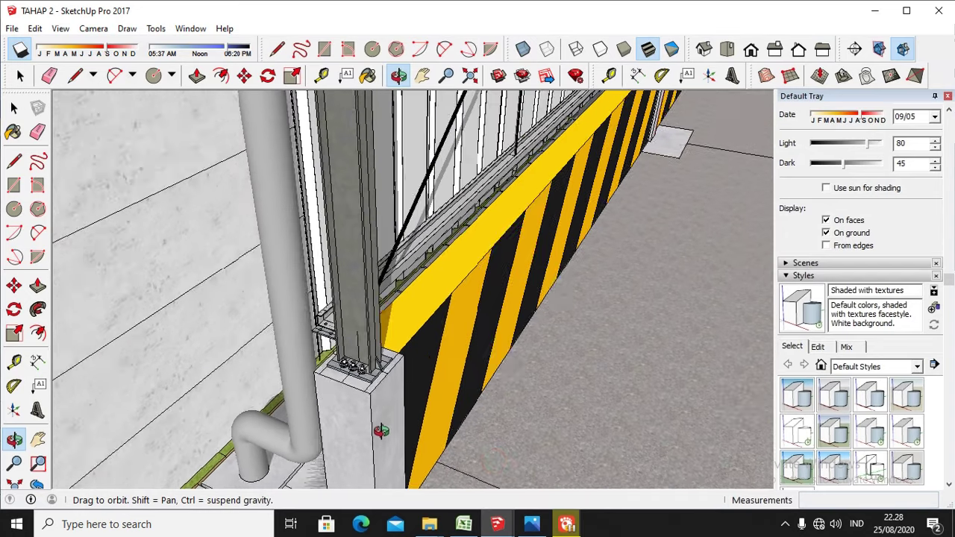
{"action": "left_click_drag", "start_coordinate": [380, 432], "coordinate": [366, 200]}
{"action": "scroll", "coordinate": [364, 200], "scroll_direction": "up", "scroll_amount": 3}
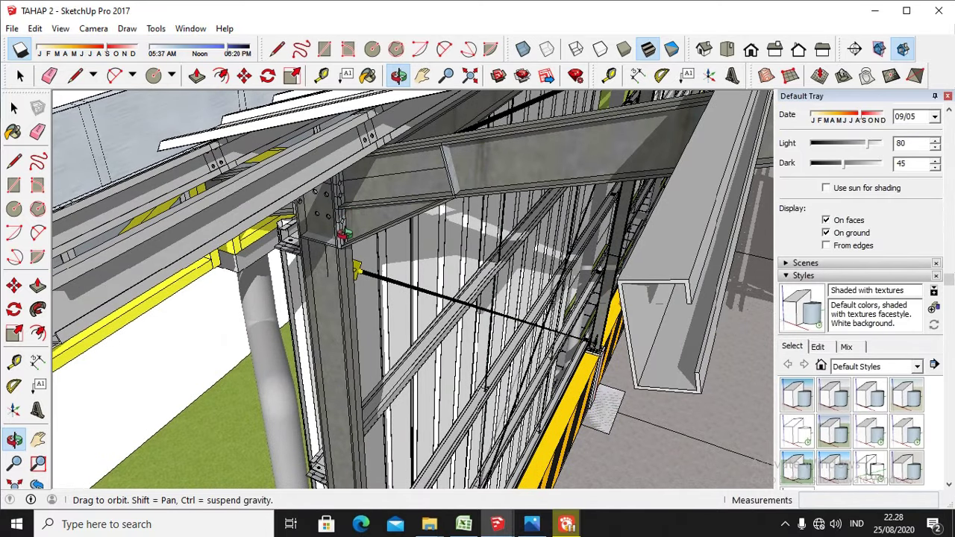
{"action": "left_click_drag", "start_coordinate": [356, 270], "coordinate": [282, 167]}
{"action": "scroll", "coordinate": [277, 165], "scroll_direction": "up", "scroll_amount": 10}
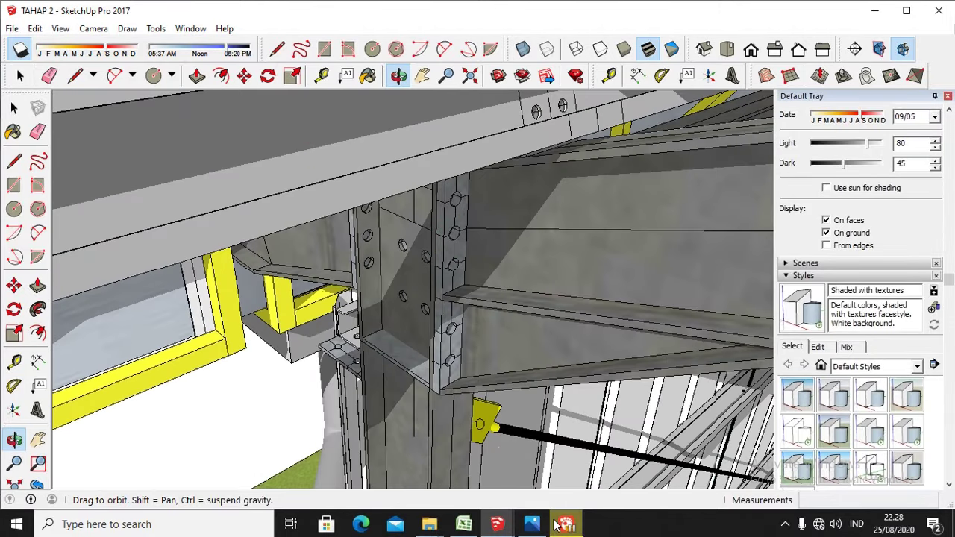
In the Excel estimate, correct the 10 mm plate's price note to t=10 mm and check the item's total weight and total price formulas
{"action": "left_click", "coordinate": [463, 523]}
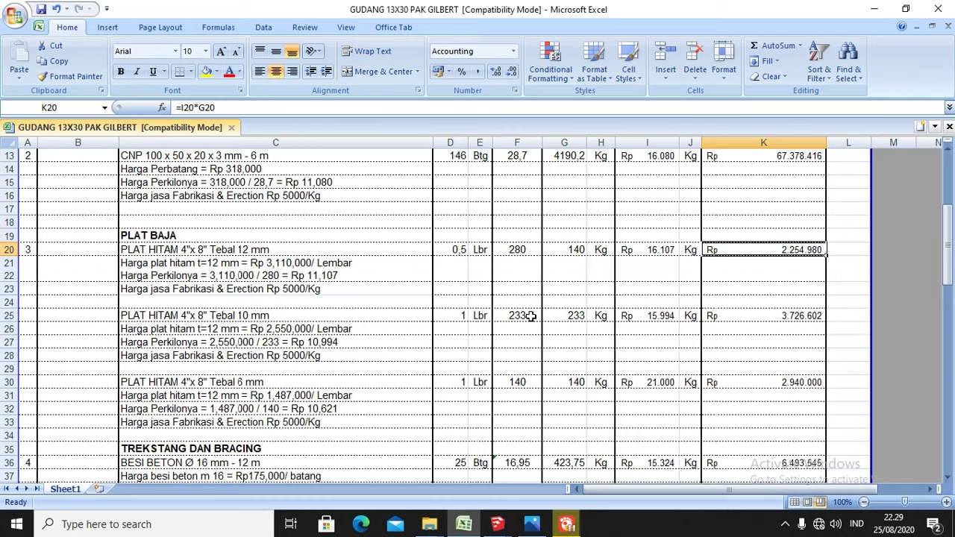
{"action": "left_click", "coordinate": [572, 313]}
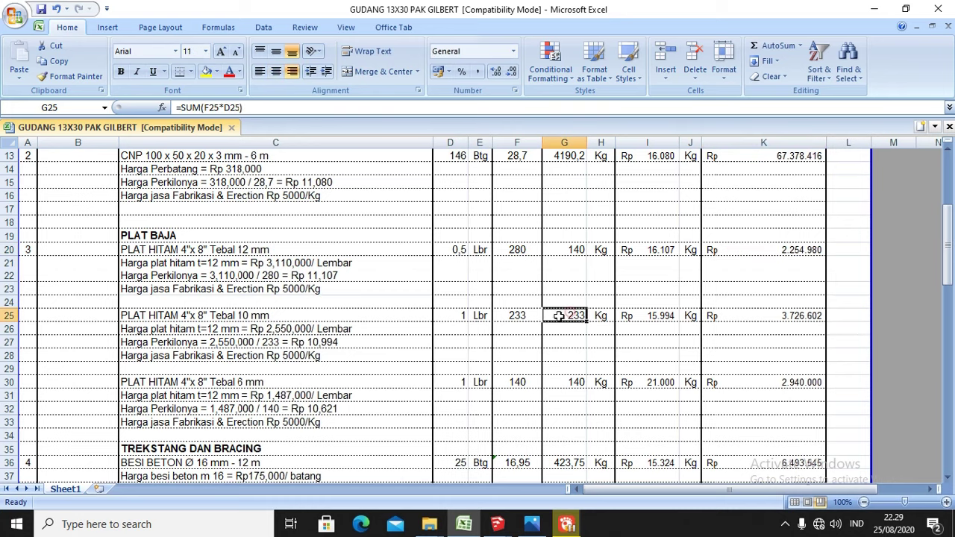
{"action": "left_click", "coordinate": [214, 329]}
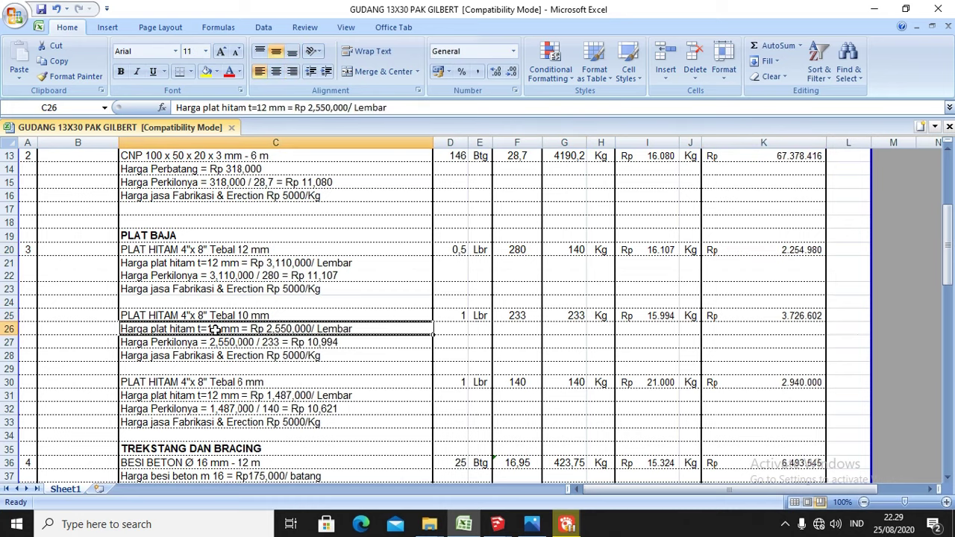
{"action": "left_click", "coordinate": [267, 108]}
{"action": "key", "text": "BackSpace"}
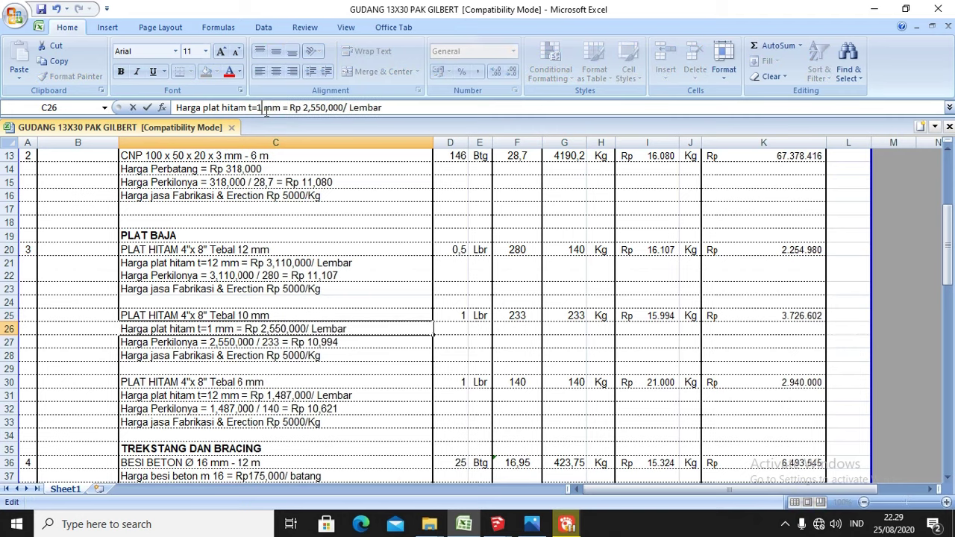
{"action": "type", "text": "0"}
{"action": "left_click", "coordinate": [85, 333]}
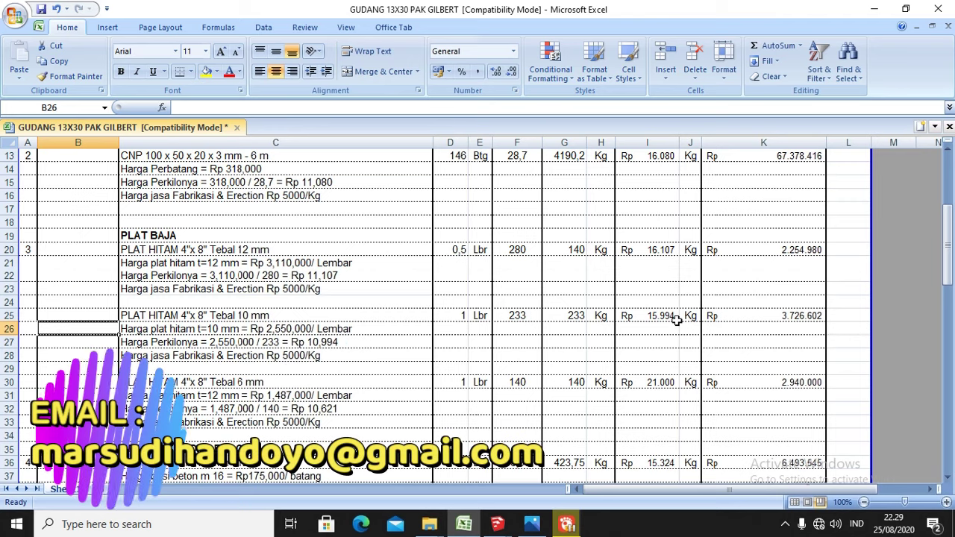
{"action": "left_click", "coordinate": [776, 319]}
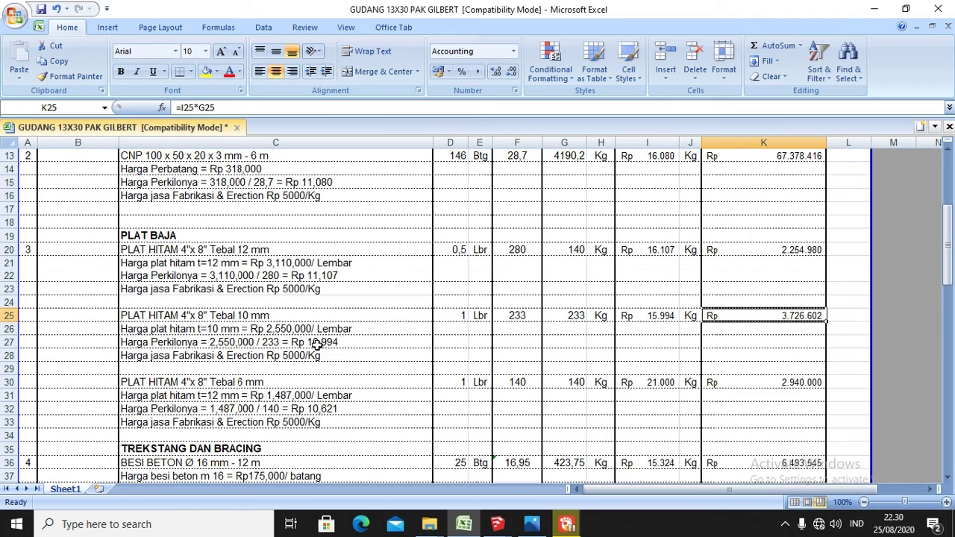
Correct the thickness in the 6 mm plate's price note to t=6 mm
{"action": "scroll", "coordinate": [326, 355], "scroll_direction": "down", "scroll_amount": 1}
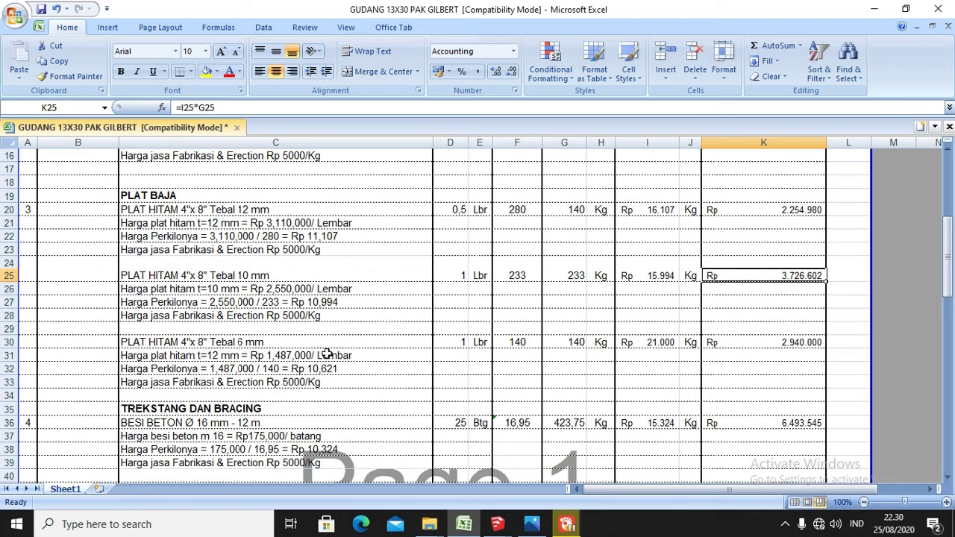
{"action": "left_click", "coordinate": [218, 357]}
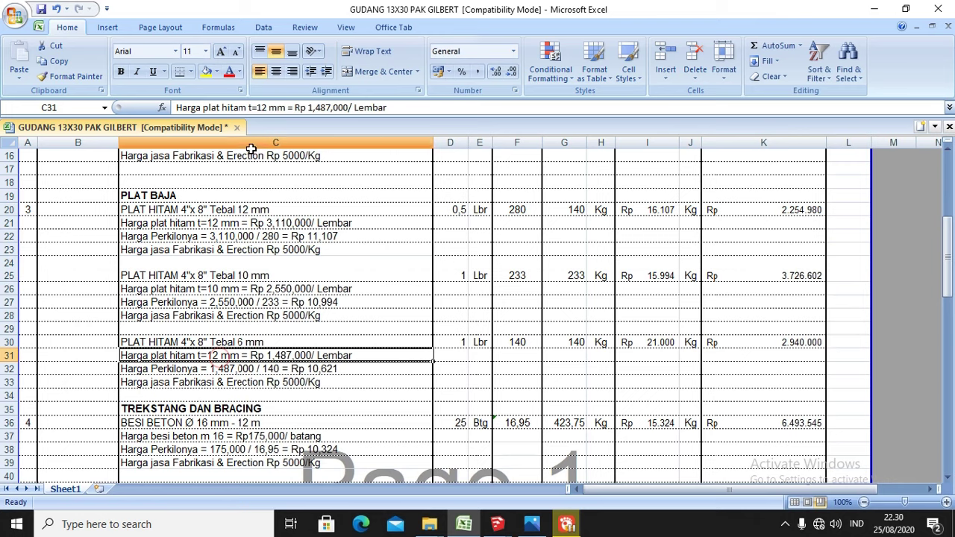
{"action": "double_click", "coordinate": [261, 107]}
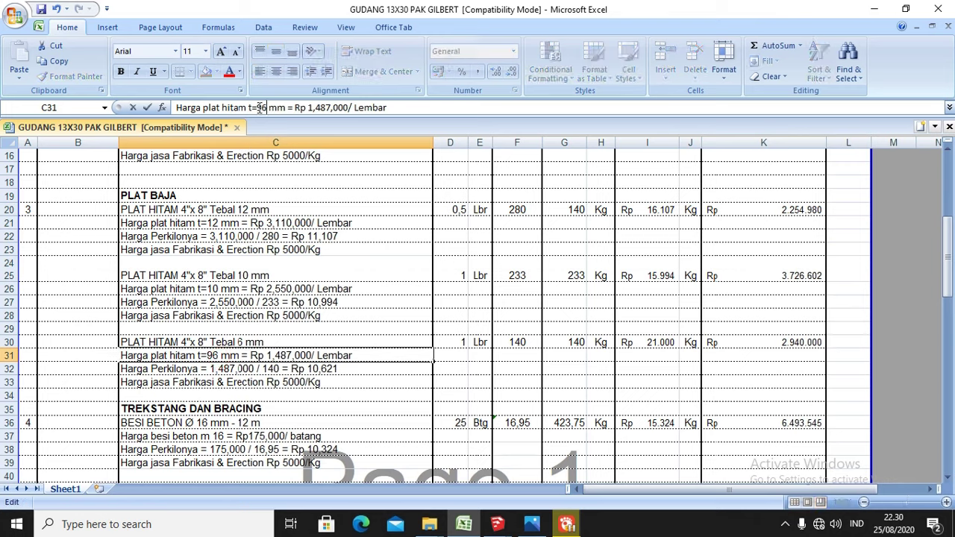
{"action": "key", "text": "BackSpace"}
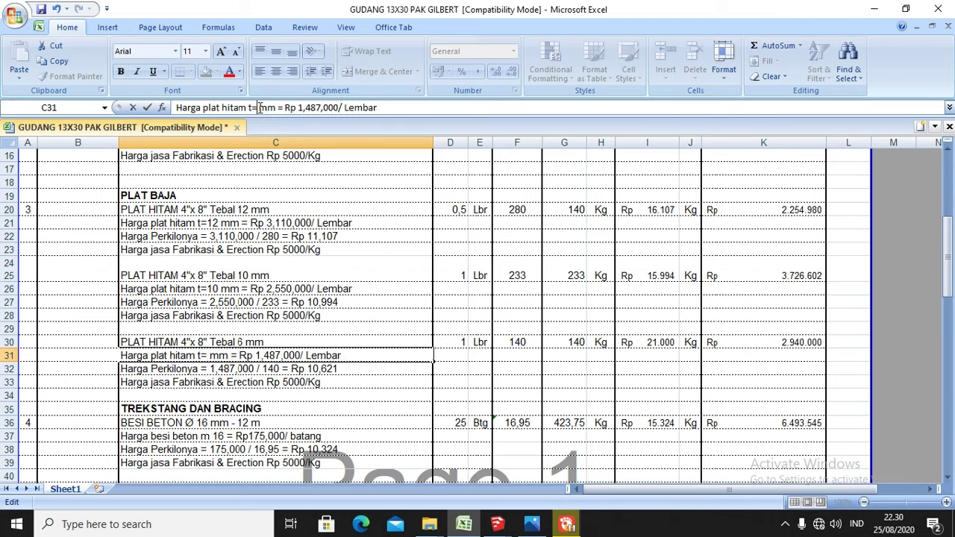
{"action": "type", "text": "6"}
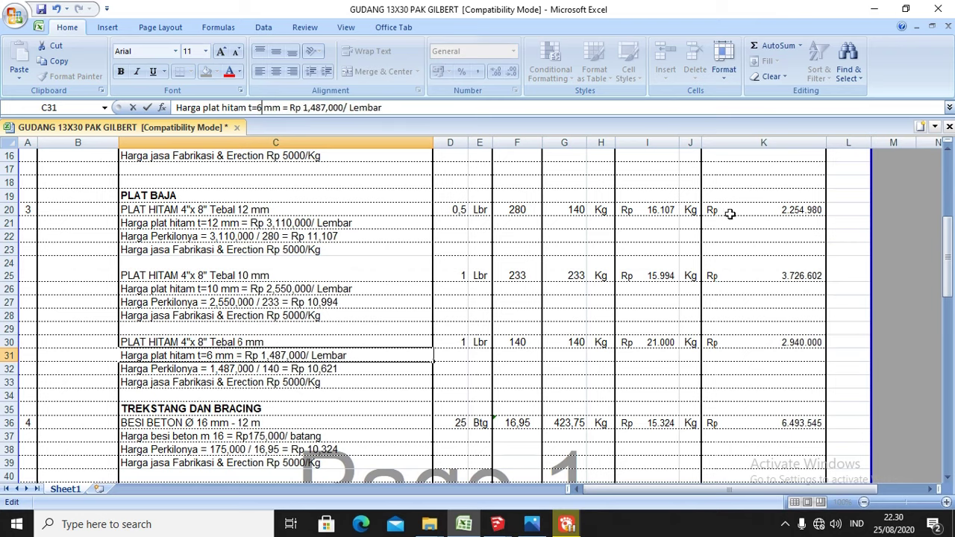
{"action": "left_click", "coordinate": [893, 229]}
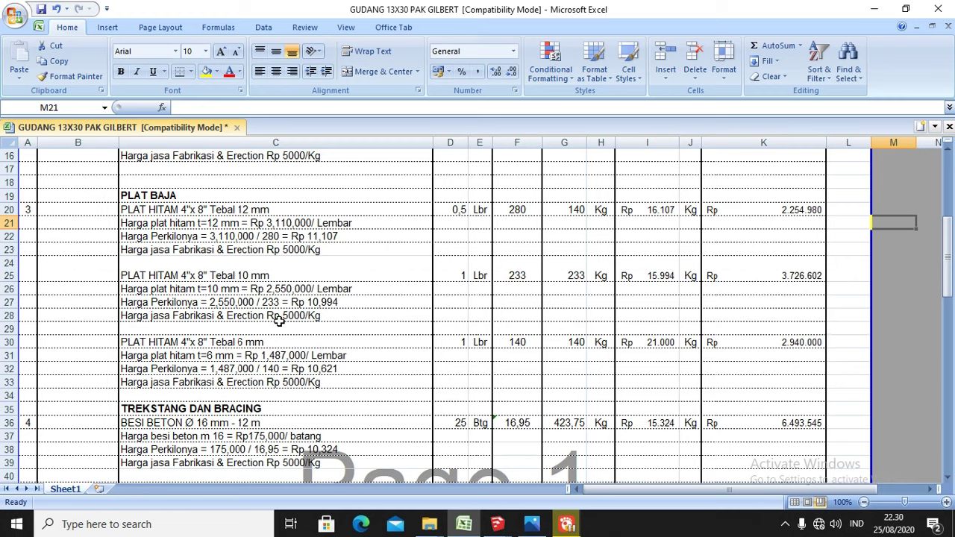
Review the estimate from the 6 mm plate through the tie rod and bracing bars, strip plate and box pipe to the total
{"action": "scroll", "coordinate": [278, 318], "scroll_direction": "down", "scroll_amount": 1}
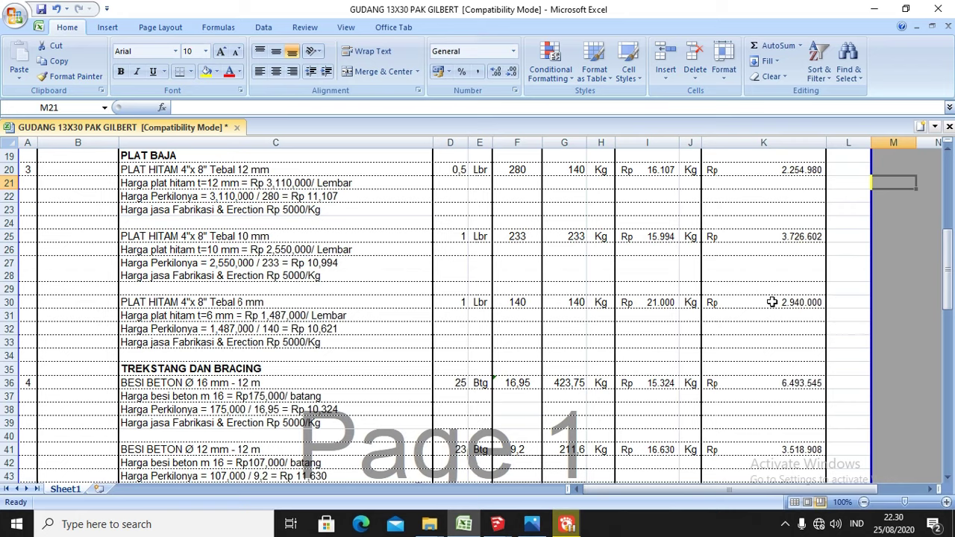
{"action": "scroll", "coordinate": [772, 302], "scroll_direction": "down", "scroll_amount": 1}
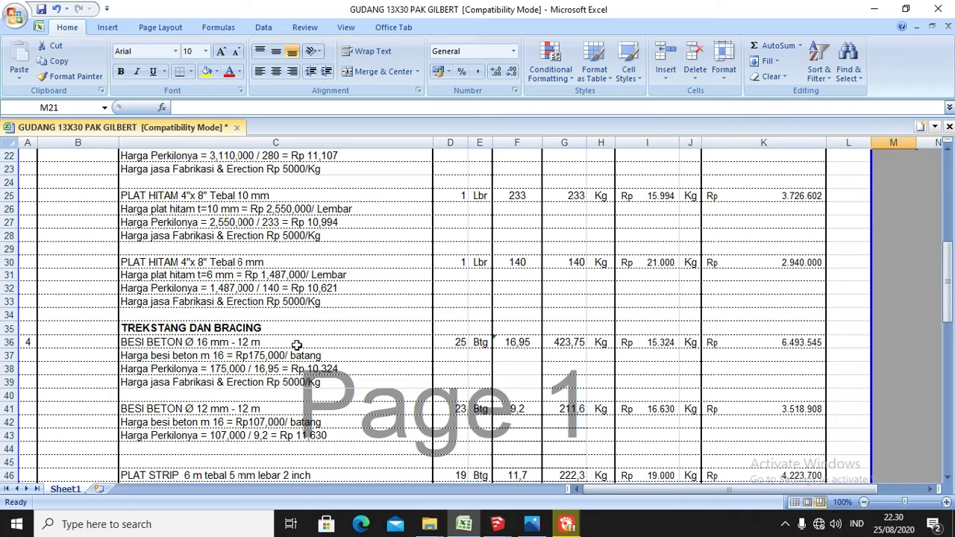
{"action": "scroll", "coordinate": [296, 344], "scroll_direction": "down", "scroll_amount": 1}
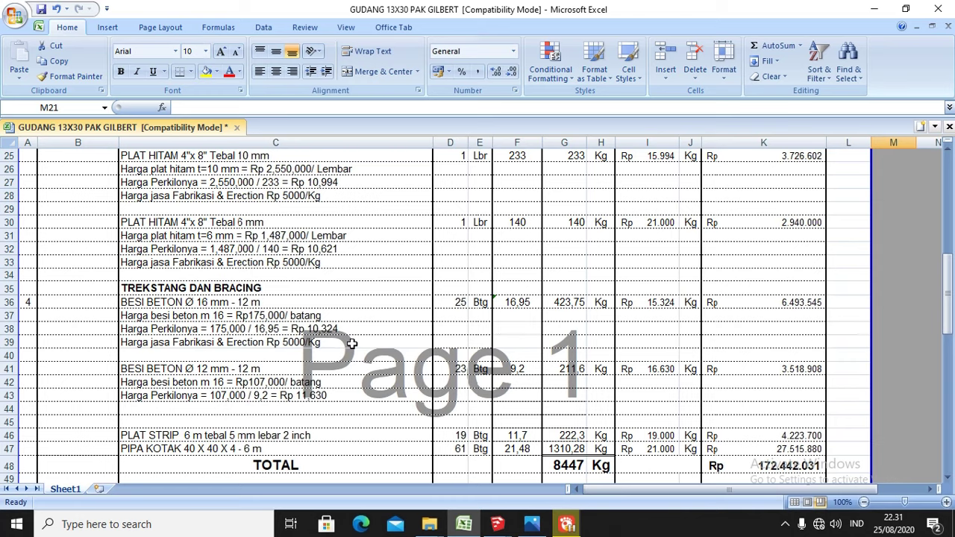
{"action": "scroll", "coordinate": [351, 343], "scroll_direction": "down", "scroll_amount": 1}
{"action": "scroll", "coordinate": [352, 343], "scroll_direction": "down", "scroll_amount": 4}
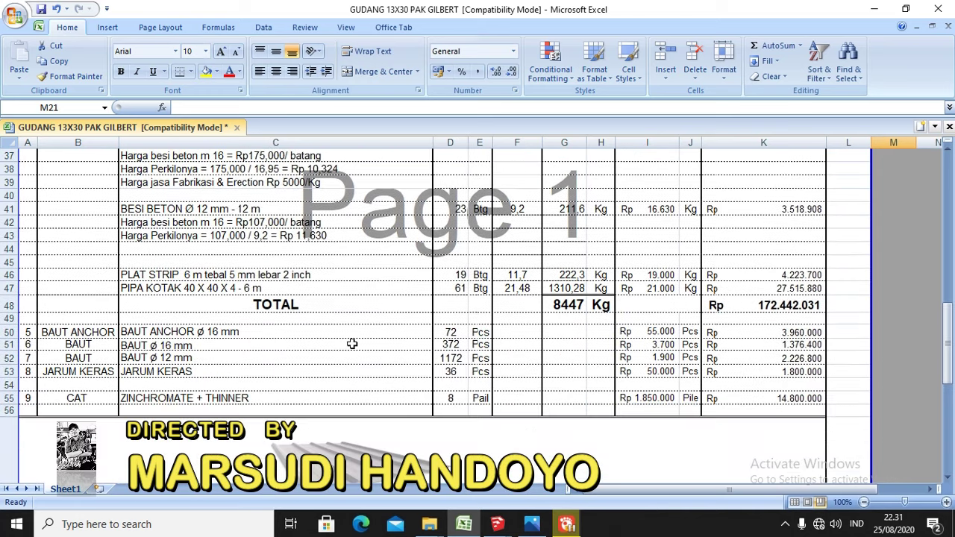
Inspect the 16 mm anchor bolt, 16 mm bolt, 12 mm bolt and JARUM KERAS items with their quantities and unit prices
{"action": "scroll", "coordinate": [351, 343], "scroll_direction": "down", "scroll_amount": 1}
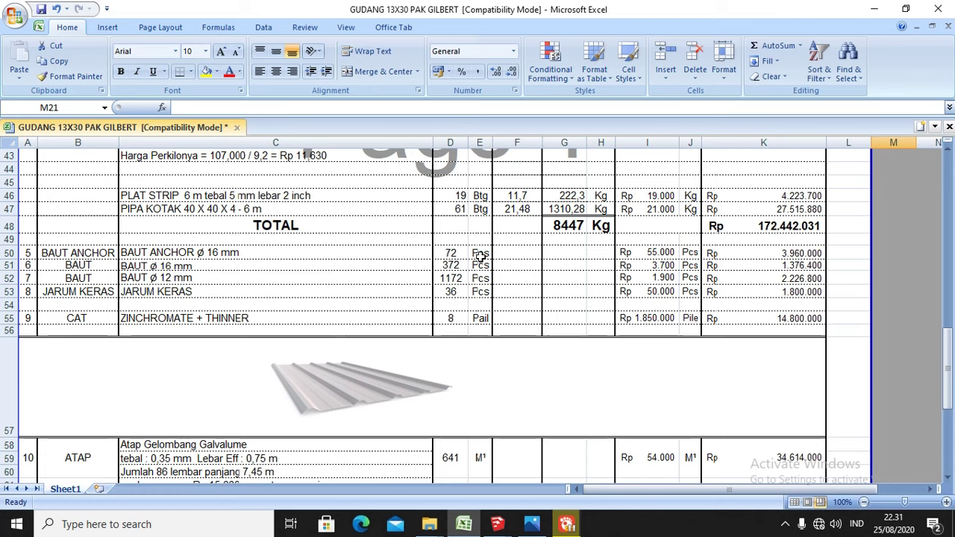
{"action": "left_click", "coordinate": [244, 250]}
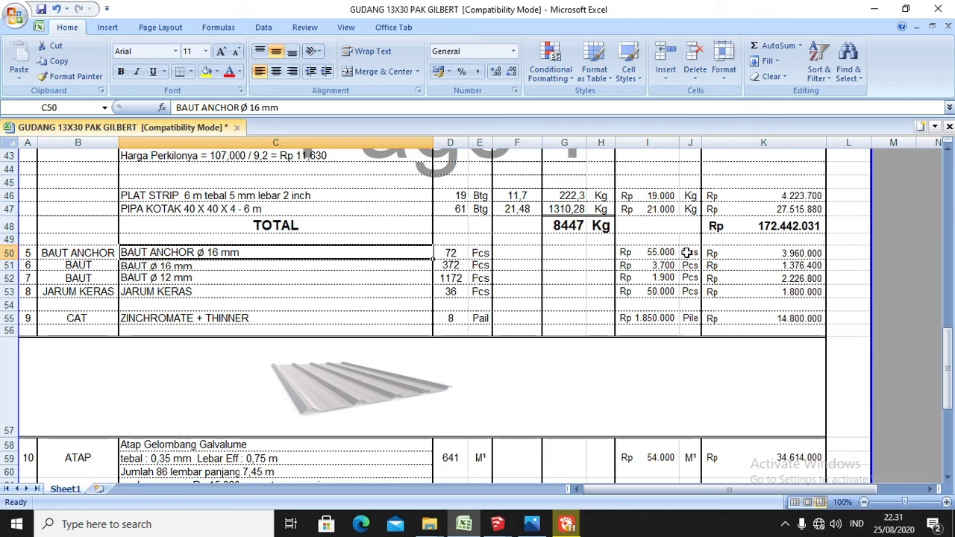
{"action": "left_click", "coordinate": [200, 269]}
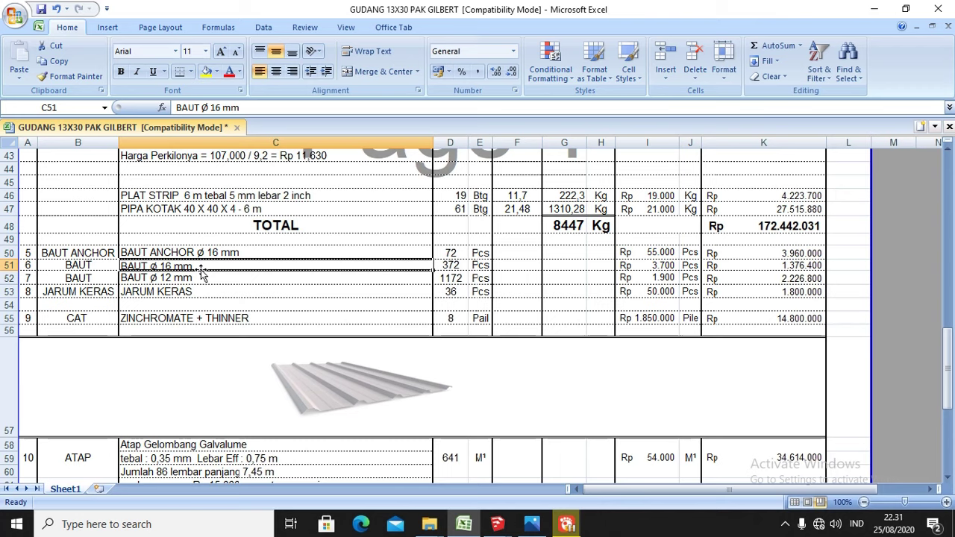
{"action": "left_click", "coordinate": [176, 281]}
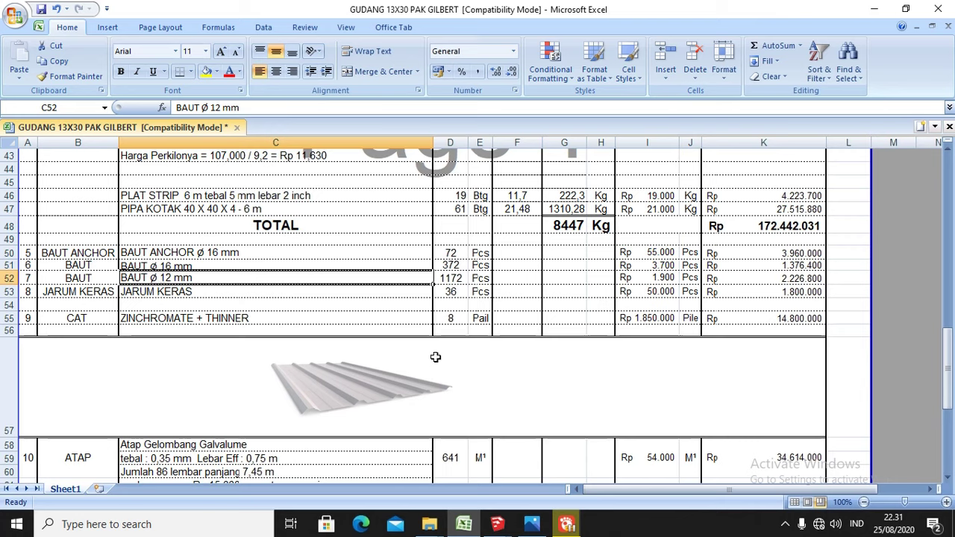
{"action": "left_click", "coordinate": [190, 291]}
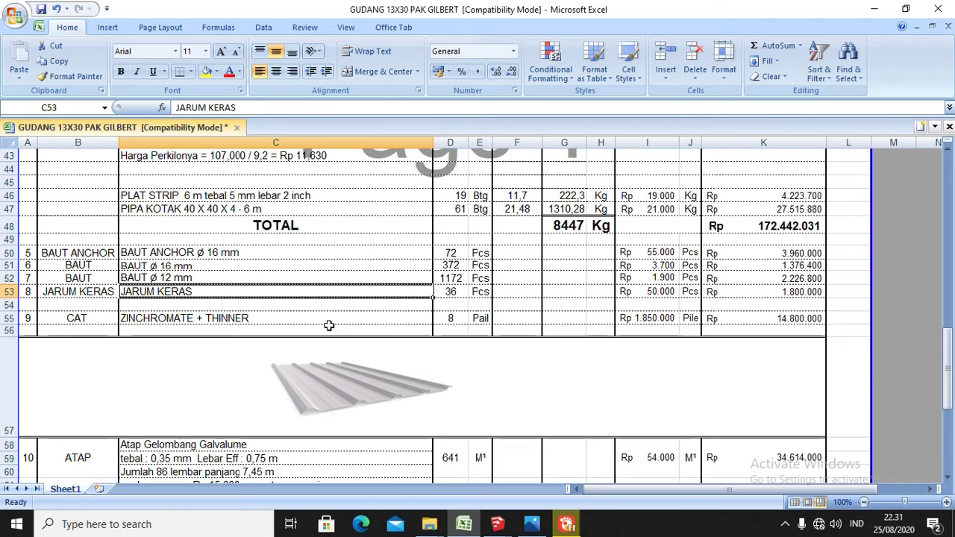
Check the ZINCHROMATE + THINNER paint item's quantity and its total price formula
{"action": "scroll", "coordinate": [256, 341], "scroll_direction": "down", "scroll_amount": 1}
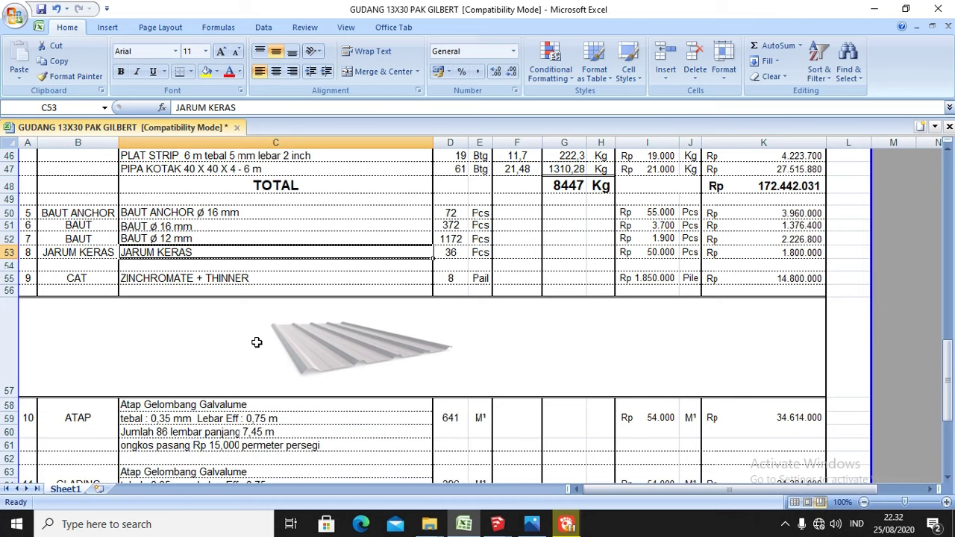
{"action": "left_click", "coordinate": [452, 280]}
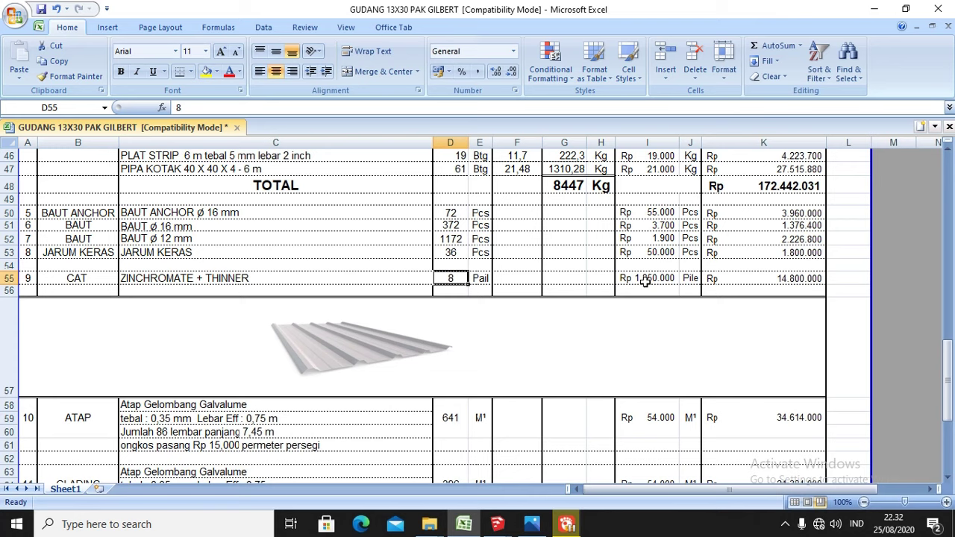
{"action": "left_click", "coordinate": [791, 280]}
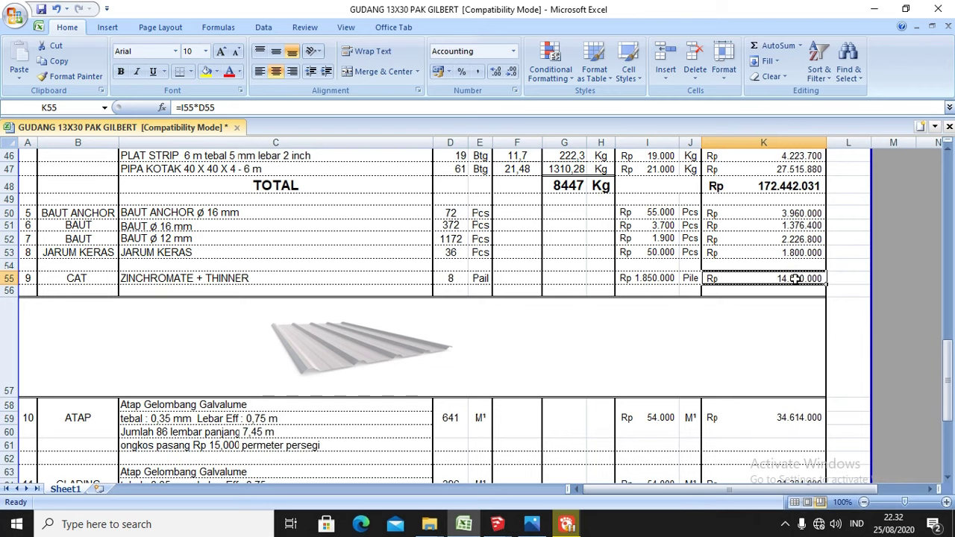
Review the estimate from the tie rod and bracing bars through the roofing, cladding and ridge items to the grand total
{"action": "scroll", "coordinate": [795, 279], "scroll_direction": "down", "scroll_amount": 1}
{"action": "scroll", "coordinate": [795, 279], "scroll_direction": "down", "scroll_amount": 1}
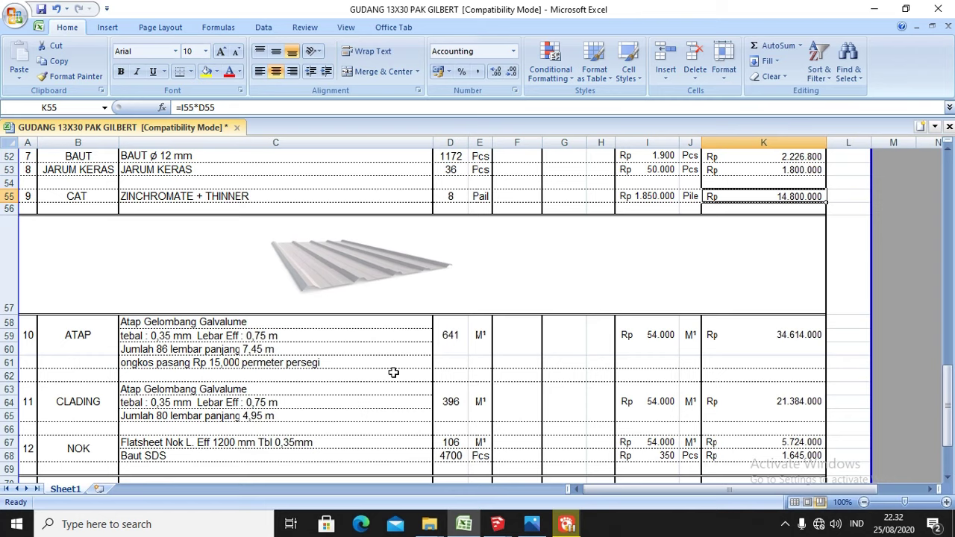
{"action": "scroll", "coordinate": [393, 372], "scroll_direction": "up", "scroll_amount": 7}
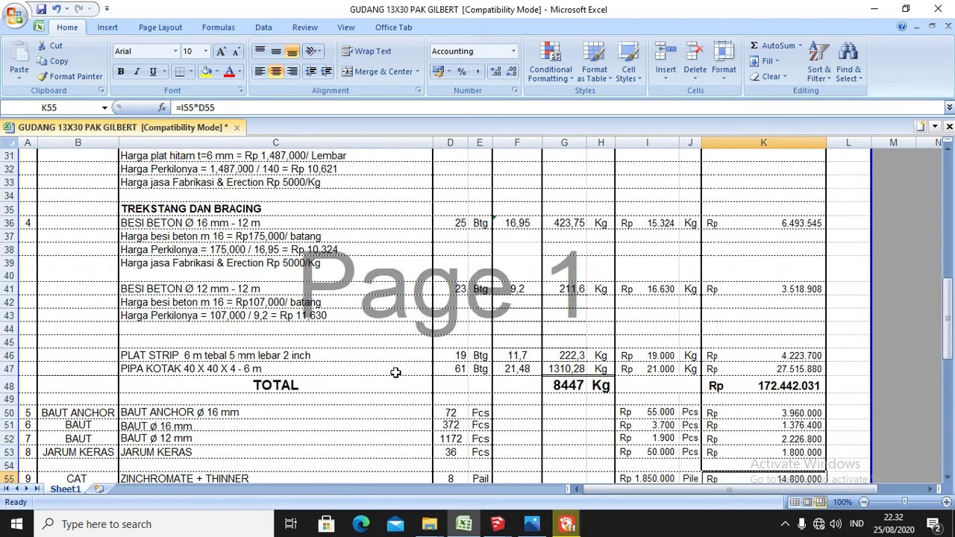
{"action": "scroll", "coordinate": [398, 367], "scroll_direction": "up", "scroll_amount": 1}
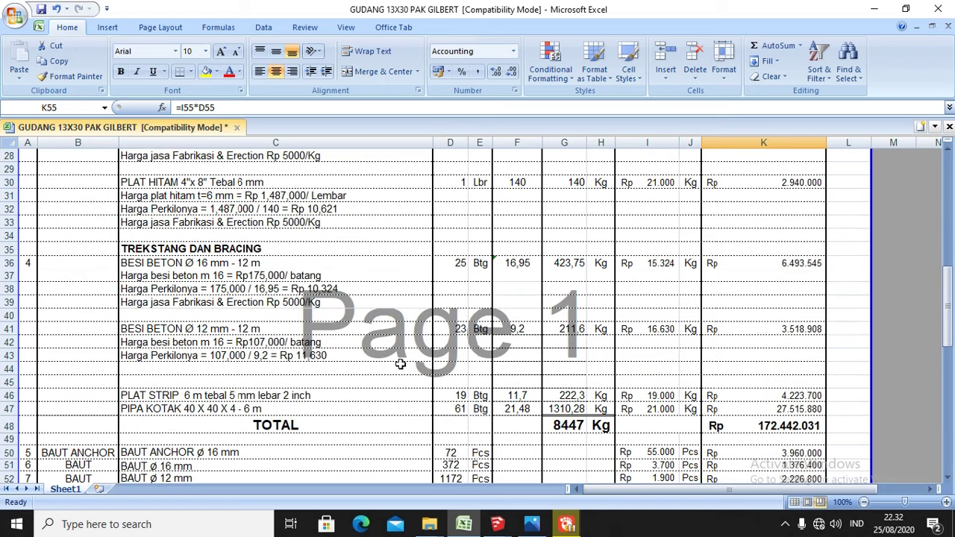
{"action": "scroll", "coordinate": [401, 363], "scroll_direction": "down", "scroll_amount": 13}
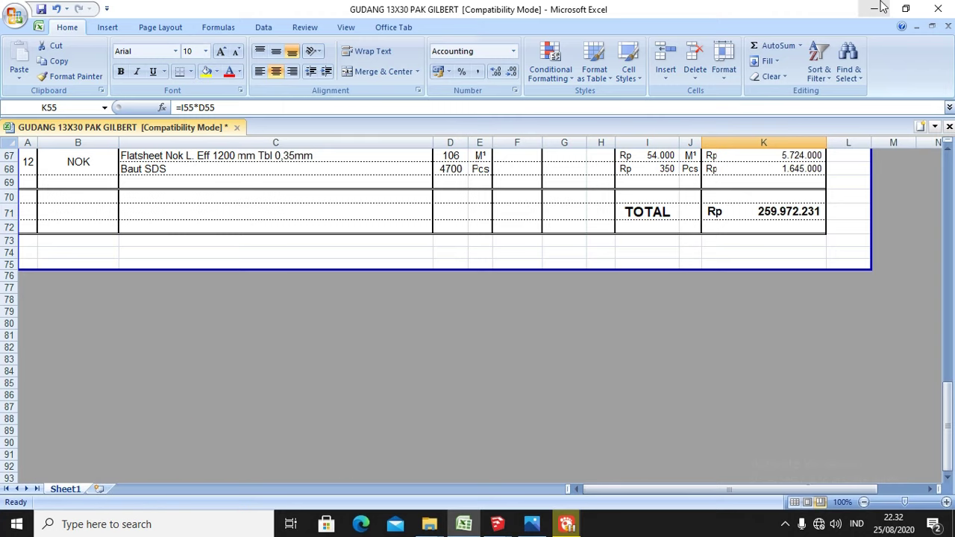
{"action": "scroll", "coordinate": [735, 171], "scroll_direction": "up", "scroll_amount": 7}
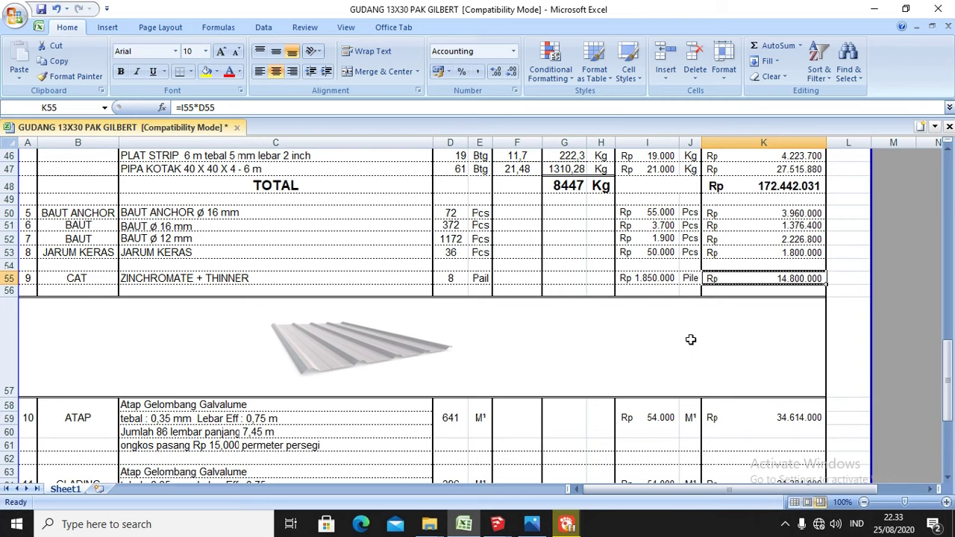
{"action": "scroll", "coordinate": [691, 339], "scroll_direction": "down", "scroll_amount": 1}
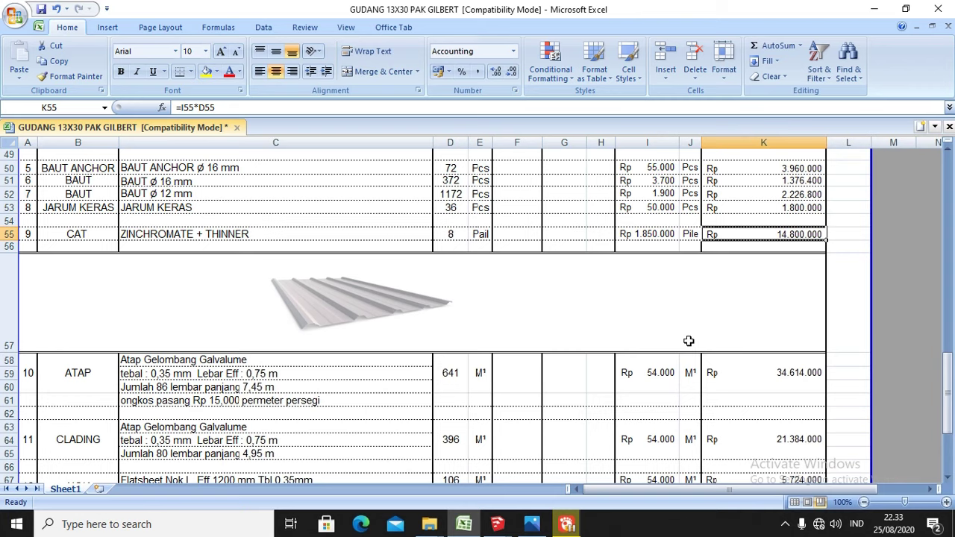
{"action": "scroll", "coordinate": [688, 341], "scroll_direction": "down", "scroll_amount": 2}
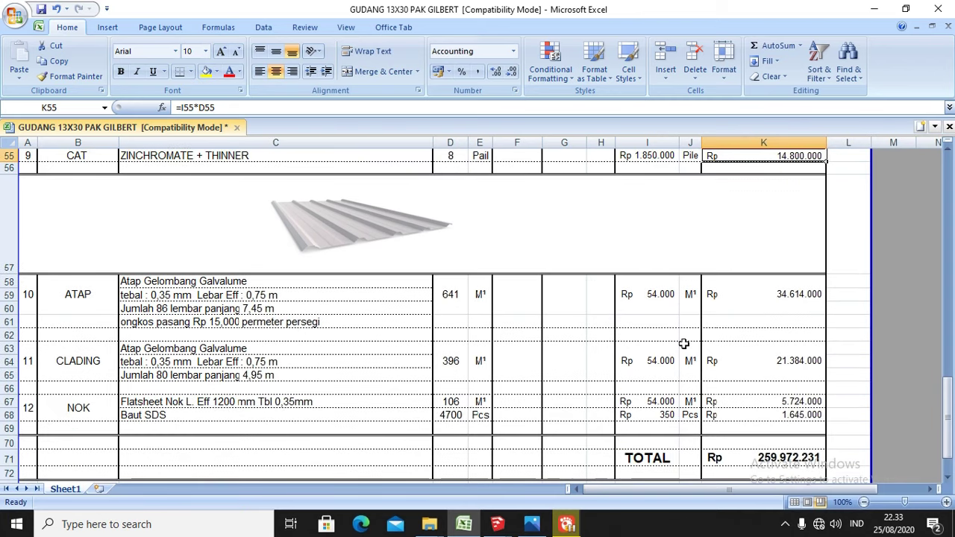
Examine the fabrication and erection service price note under the 12 mm steel plate and the other plate notes
{"action": "scroll", "coordinate": [684, 343], "scroll_direction": "up", "scroll_amount": 6}
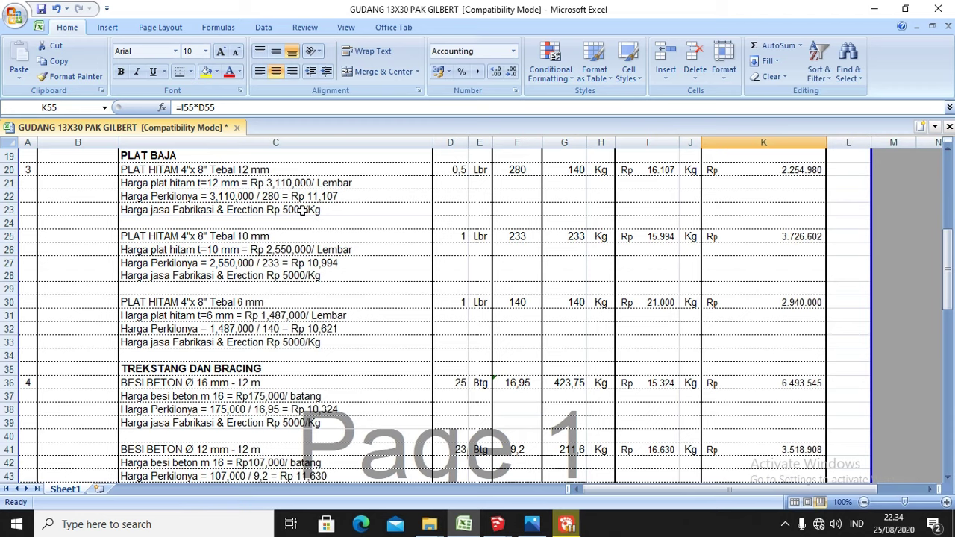
{"action": "left_click", "coordinate": [300, 210]}
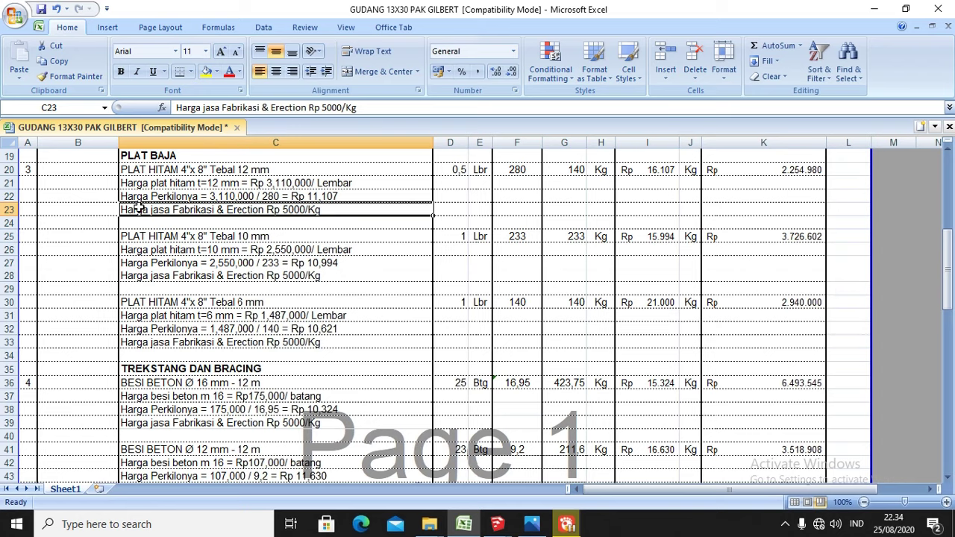
{"action": "scroll", "coordinate": [377, 246], "scroll_direction": "down", "scroll_amount": 1}
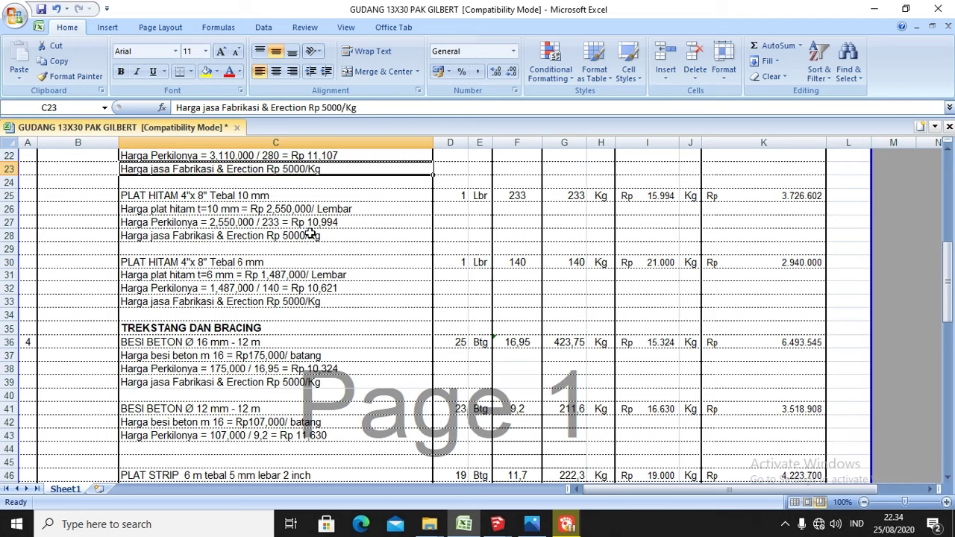
Switch to the DESAIN DETAIL 2 model in SketchUp and examine the beam-to-column joints, gusset plates and bolts around the projecting frame
{"action": "left_click", "coordinate": [510, 528]}
{"action": "left_click", "coordinate": [649, 459]}
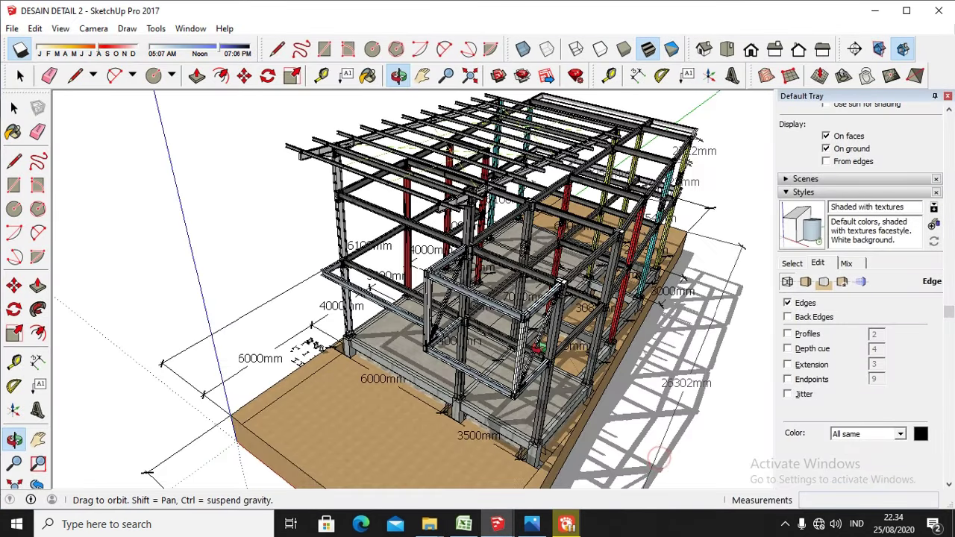
{"action": "scroll", "coordinate": [413, 289], "scroll_direction": "up", "scroll_amount": 3}
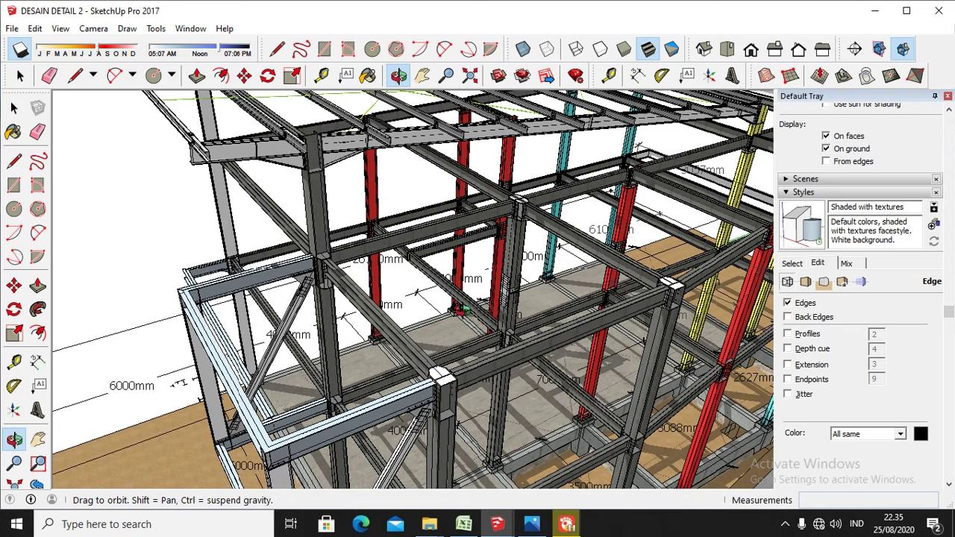
{"action": "scroll", "coordinate": [515, 288], "scroll_direction": "down", "scroll_amount": 2}
{"action": "scroll", "coordinate": [387, 382], "scroll_direction": "up", "scroll_amount": 5}
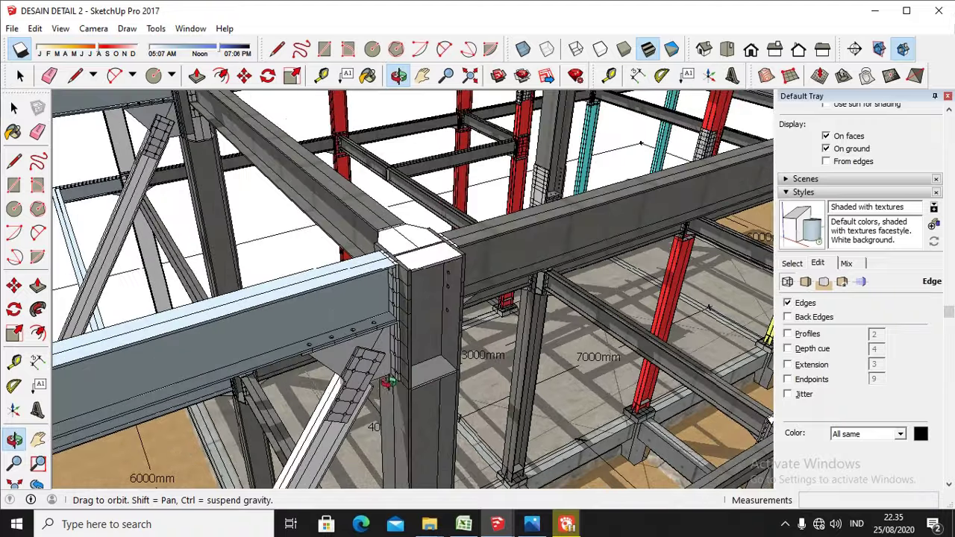
{"action": "scroll", "coordinate": [387, 382], "scroll_direction": "up", "scroll_amount": 6}
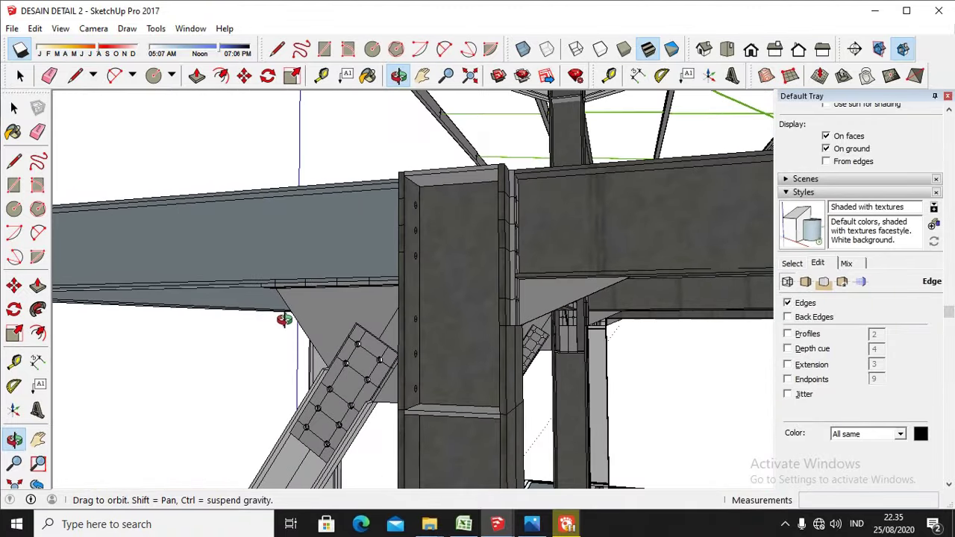
{"action": "left_click_drag", "start_coordinate": [284, 319], "coordinate": [313, 366]}
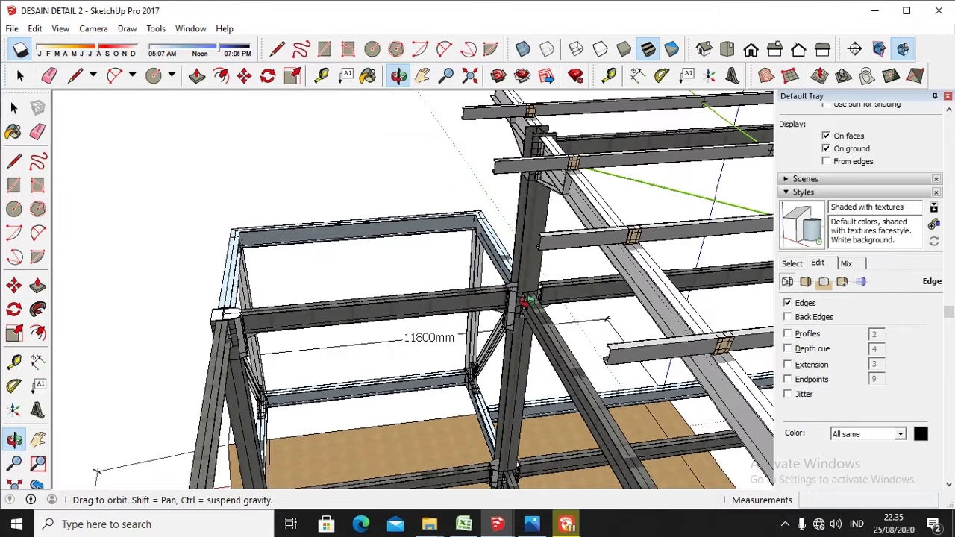
{"action": "left_click_drag", "start_coordinate": [525, 335], "coordinate": [431, 372]}
{"action": "scroll", "coordinate": [431, 372], "scroll_direction": "down", "scroll_amount": 5}
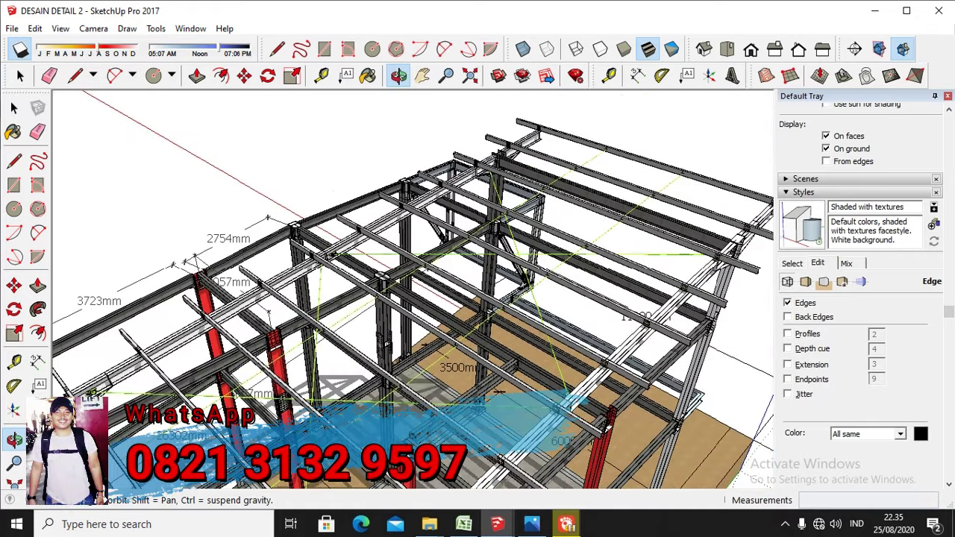
Examine the bolted splice plates and the stiffener on the dark grey column
{"action": "scroll", "coordinate": [380, 372], "scroll_direction": "up", "scroll_amount": 10}
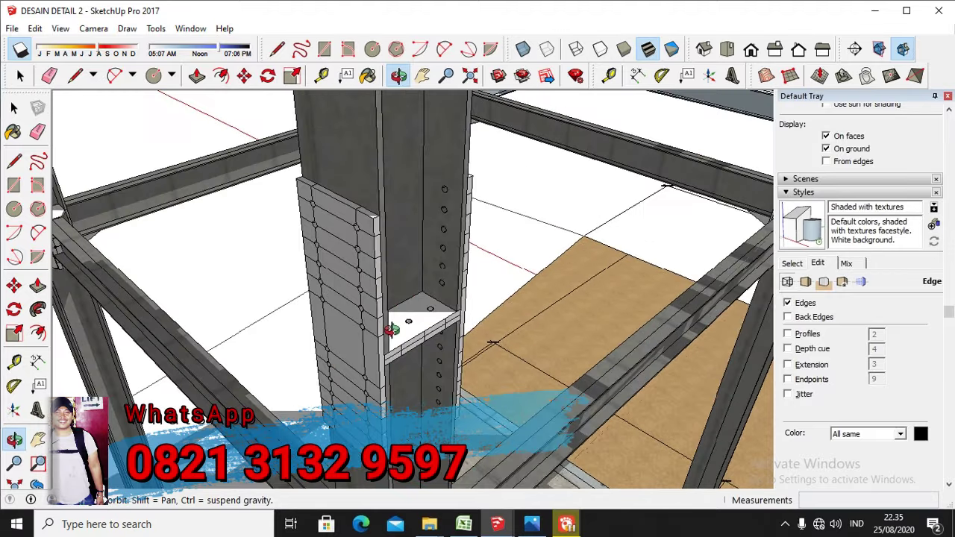
{"action": "left_click_drag", "start_coordinate": [369, 338], "coordinate": [207, 323]}
{"action": "scroll", "coordinate": [411, 320], "scroll_direction": "down", "scroll_amount": 6}
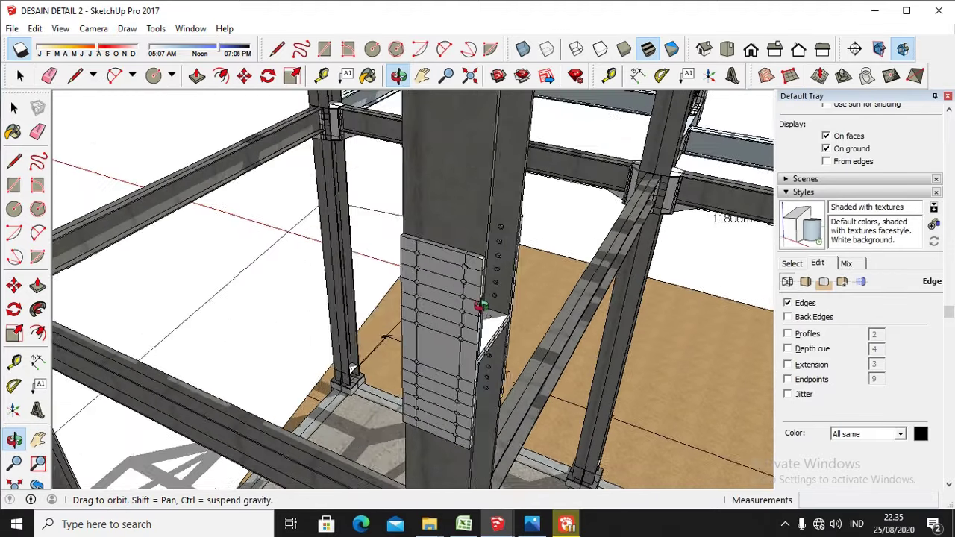
{"action": "left_click_drag", "start_coordinate": [522, 154], "coordinate": [490, 216]}
{"action": "scroll", "coordinate": [470, 198], "scroll_direction": "down", "scroll_amount": 4}
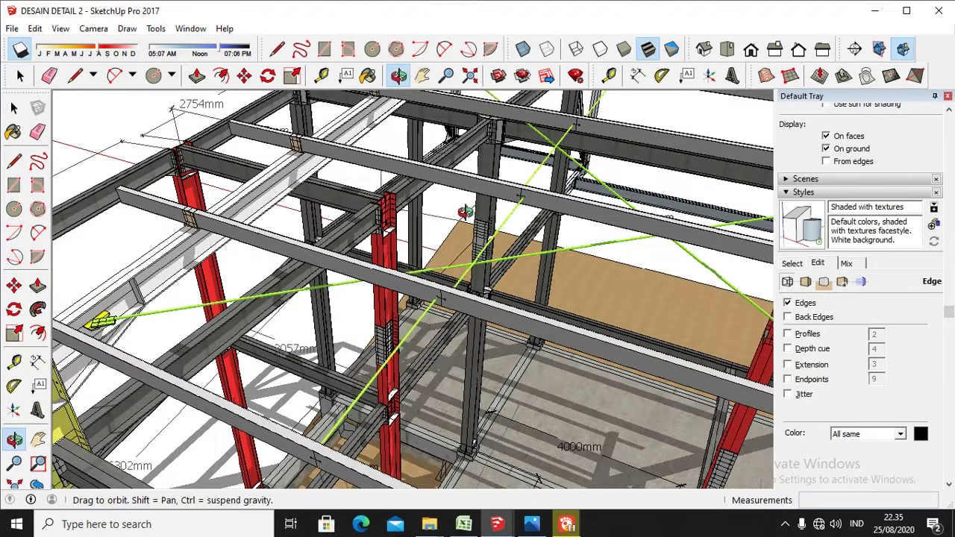
Examine the red column's bolted splice plates from several sides and return to an overall view of the frame
{"action": "scroll", "coordinate": [384, 341], "scroll_direction": "up", "scroll_amount": 10}
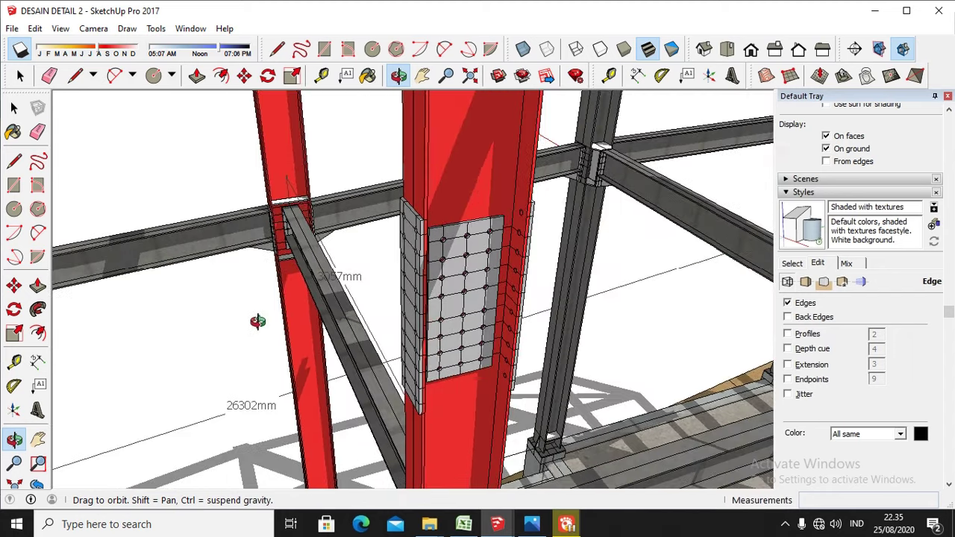
{"action": "left_click_drag", "start_coordinate": [258, 320], "coordinate": [599, 358]}
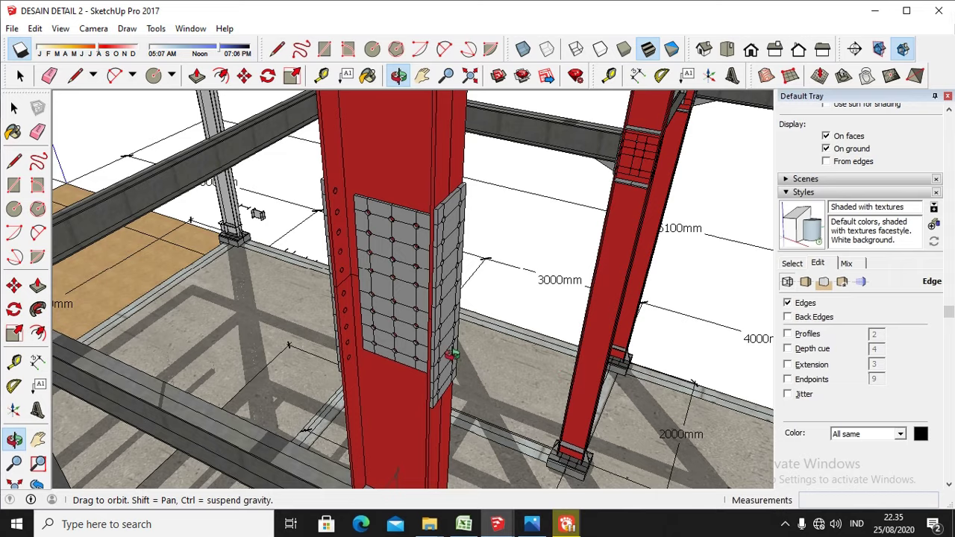
{"action": "scroll", "coordinate": [452, 355], "scroll_direction": "down", "scroll_amount": 10}
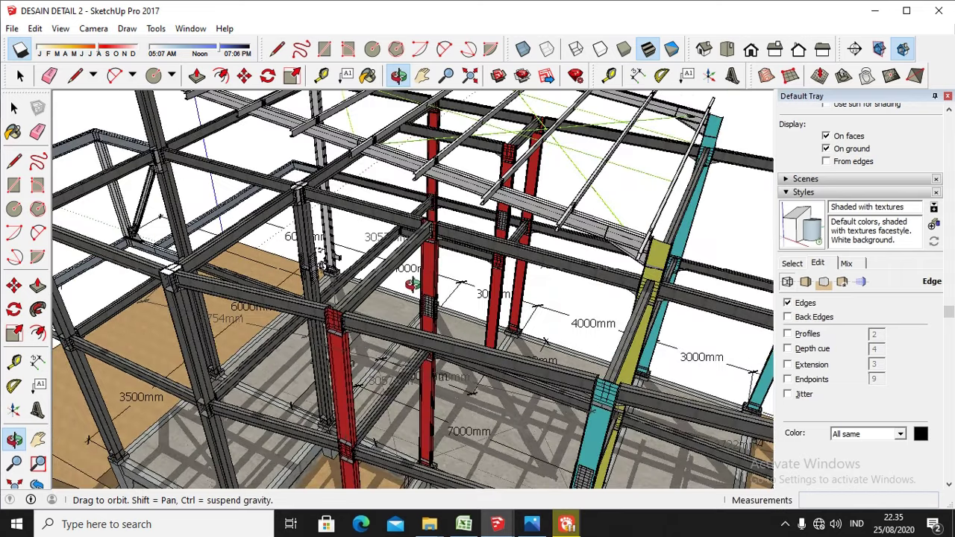
{"action": "scroll", "coordinate": [412, 284], "scroll_direction": "down", "scroll_amount": 8}
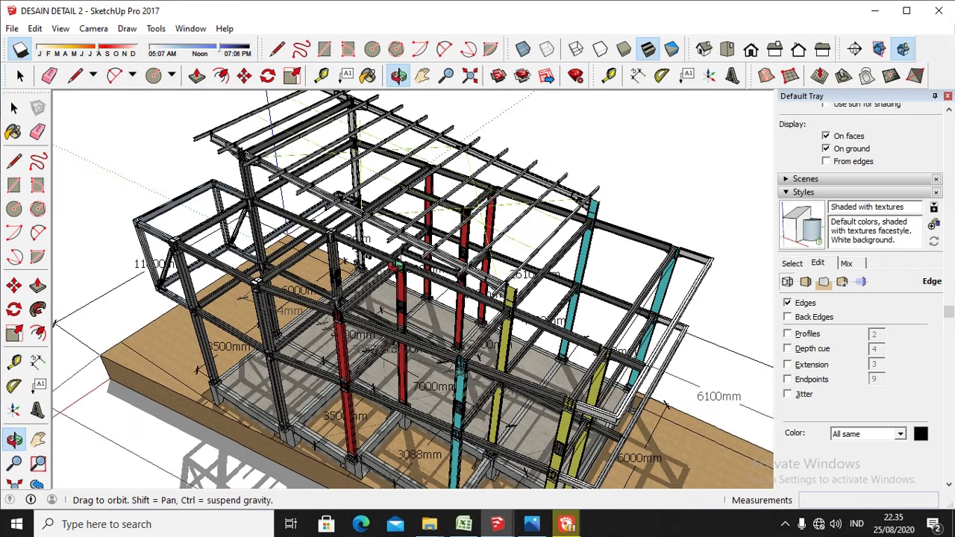
{"action": "scroll", "coordinate": [396, 266], "scroll_direction": "down", "scroll_amount": 3}
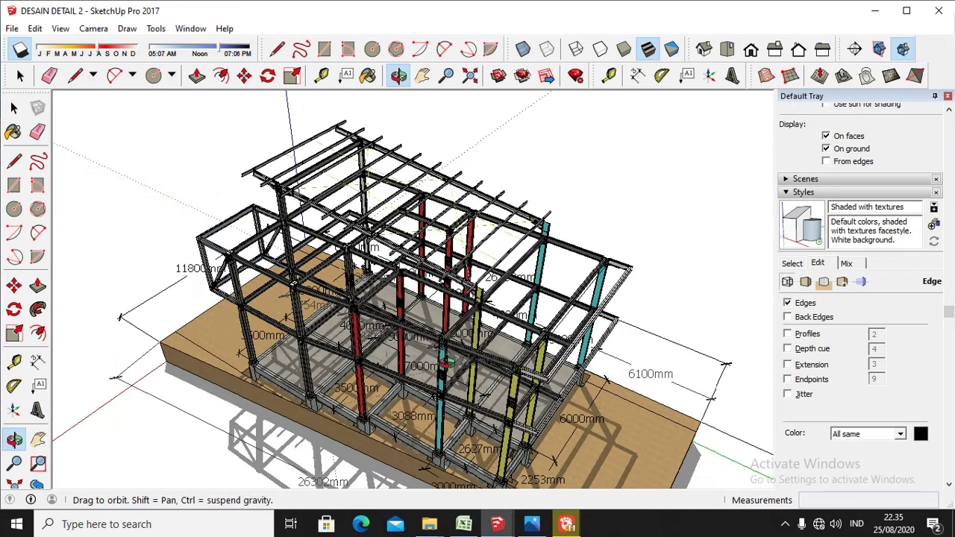
Switch back to the Excel estimate and review it from the steel plates up to the purlin and WF structure items
{"action": "left_click", "coordinate": [470, 525]}
{"action": "scroll", "coordinate": [561, 398], "scroll_direction": "up", "scroll_amount": 1}
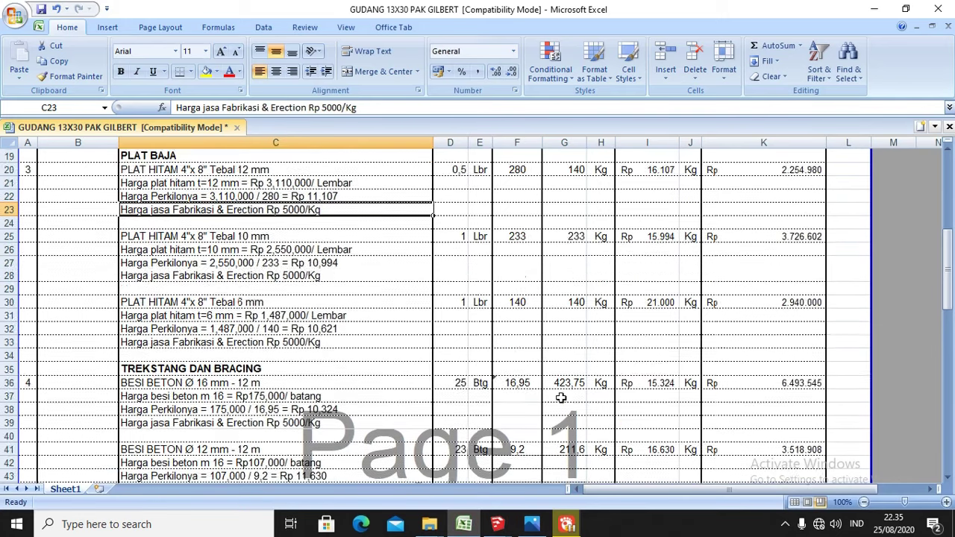
{"action": "scroll", "coordinate": [560, 397], "scroll_direction": "up", "scroll_amount": 6}
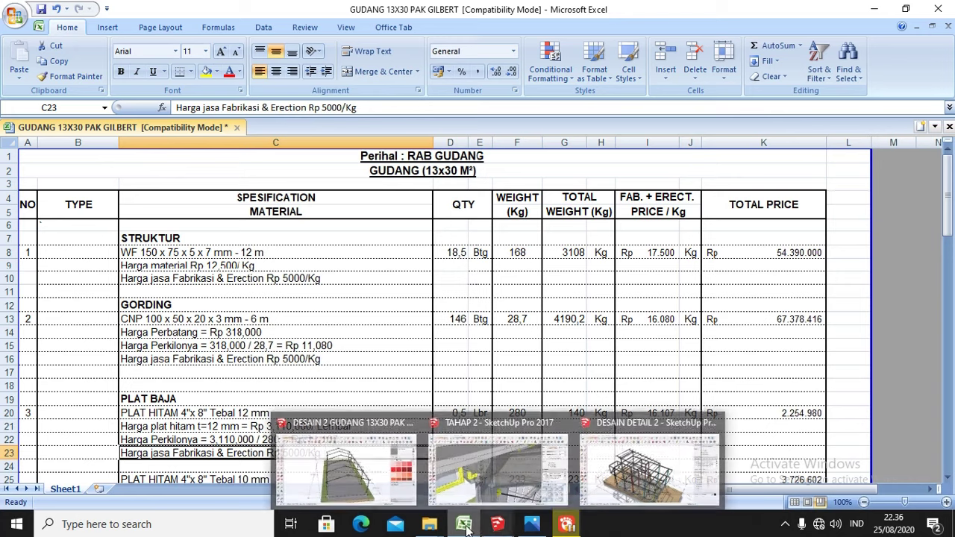
View the purlin detail drawing 39.jpg in Photos and return to the Excel estimate
{"action": "left_click", "coordinate": [531, 524]}
{"action": "key", "text": "Left"}
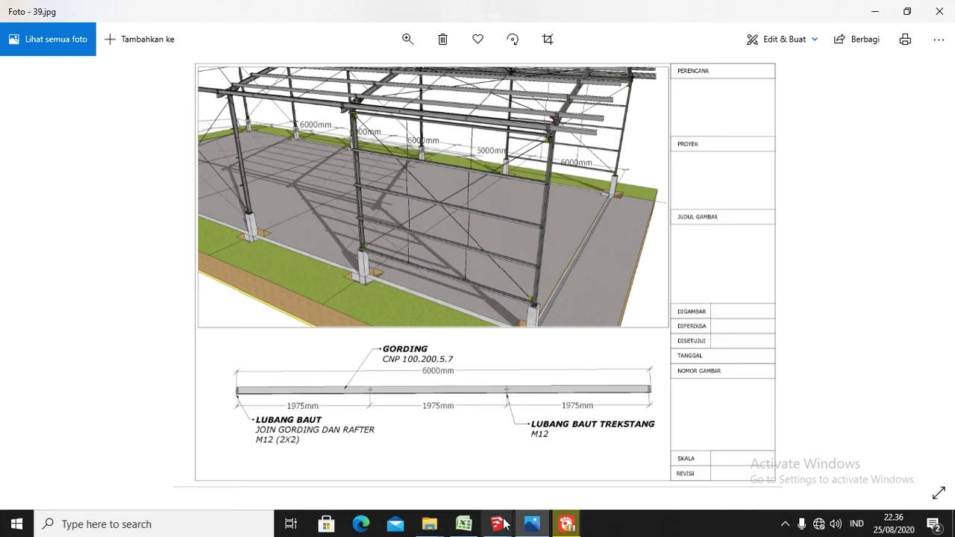
{"action": "mouse_move", "coordinate": [464, 523]}
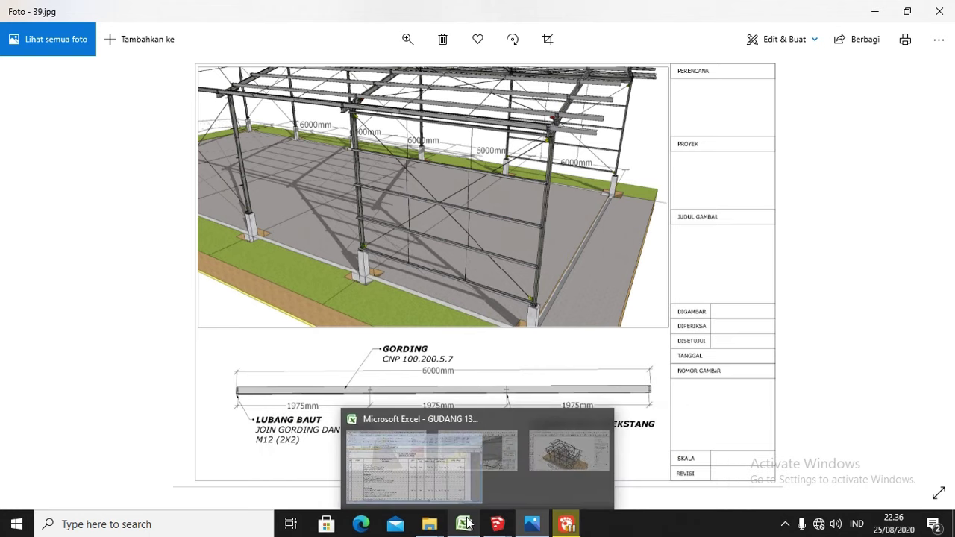
{"action": "left_click", "coordinate": [464, 479]}
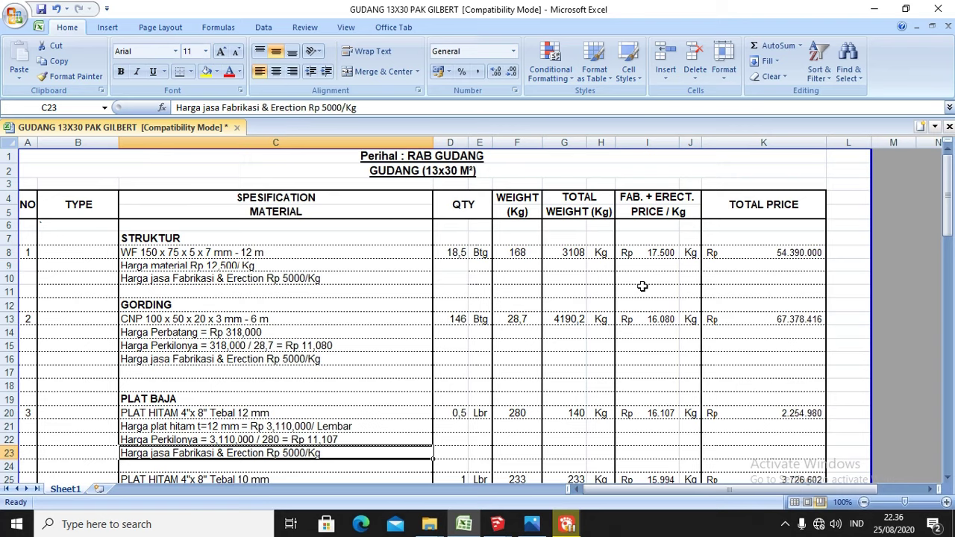
Review the estimate from the WF structure item down past the steel total to the bolts and paint
{"action": "scroll", "coordinate": [642, 286], "scroll_direction": "down", "scroll_amount": 1}
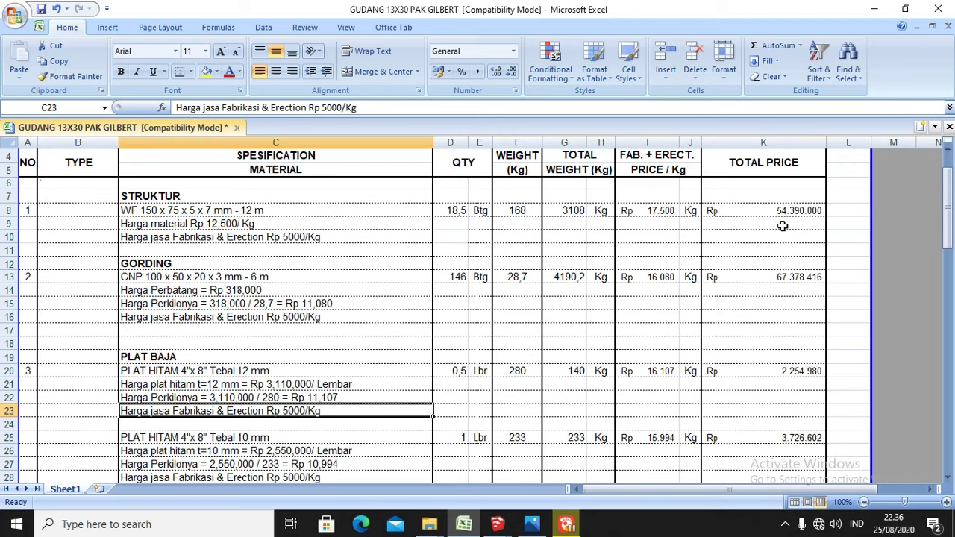
{"action": "scroll", "coordinate": [781, 226], "scroll_direction": "down", "scroll_amount": 9}
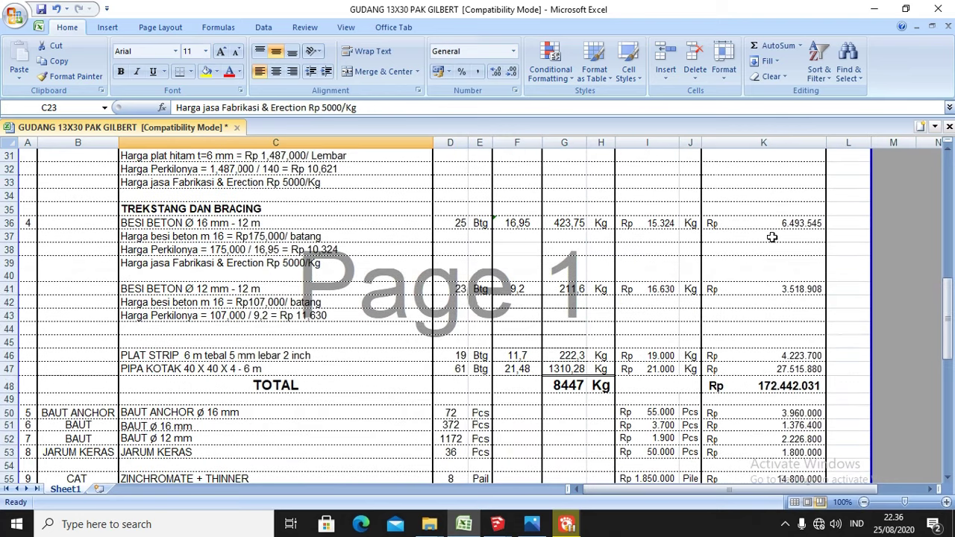
{"action": "scroll", "coordinate": [772, 236], "scroll_direction": "down", "scroll_amount": 3}
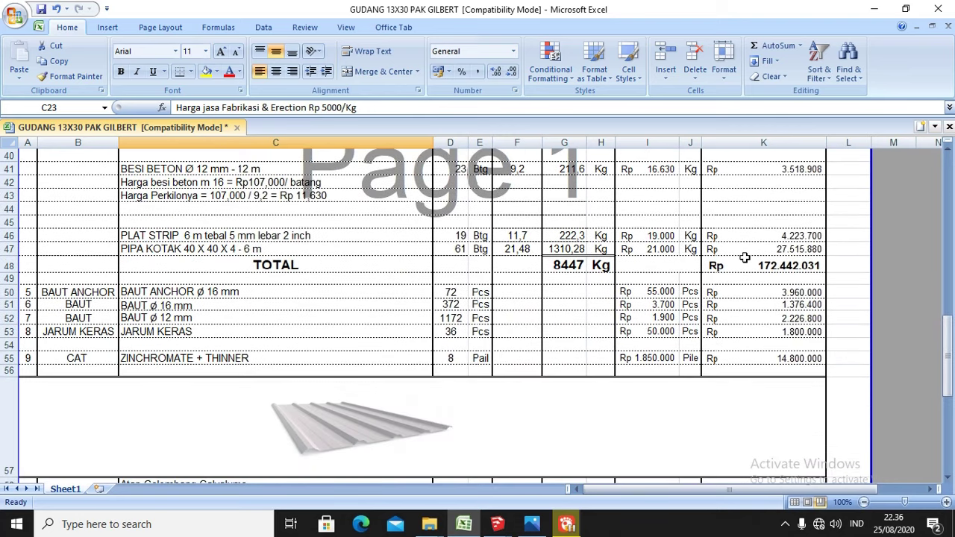